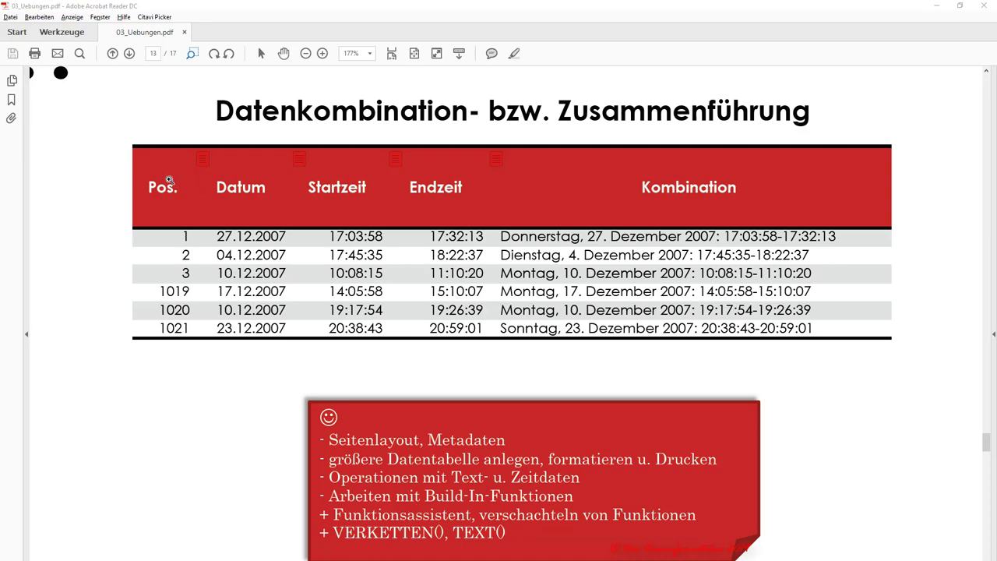
Scroll down the Datenkombination page in the PDF to review the target table
scroll(166, 178, down, 1)
scroll(166, 178, down, 1)
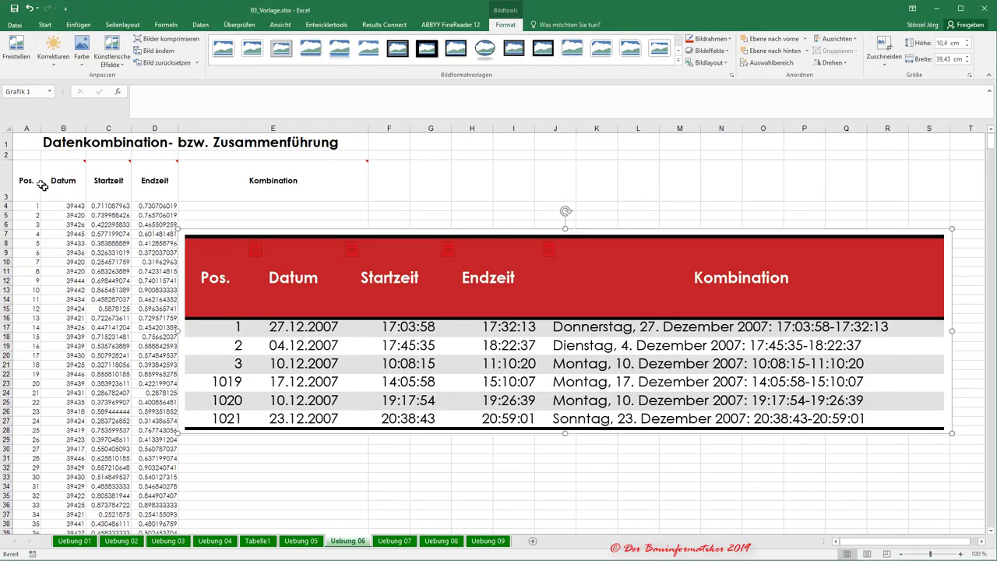
Select A3:E1024, from the Pos. header row down to the last record
drag(42, 185, 273, 548)
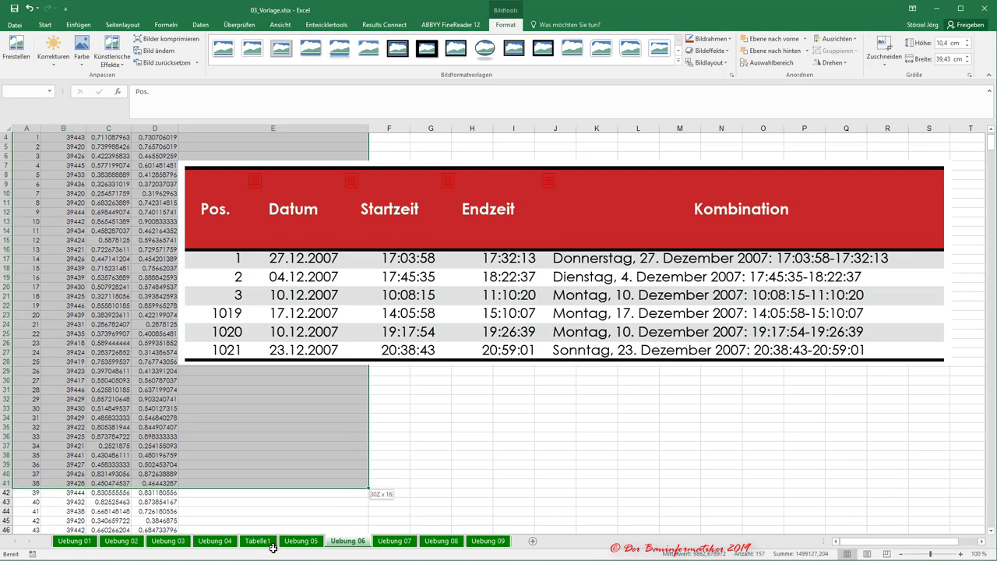
drag(273, 548, 274, 552)
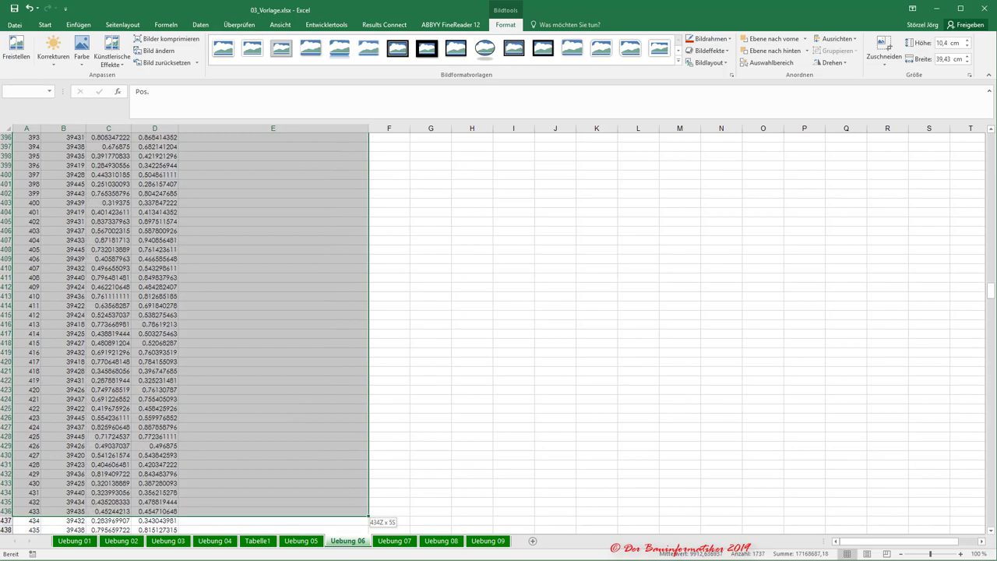
drag(274, 552, 252, 462)
click(257, 455)
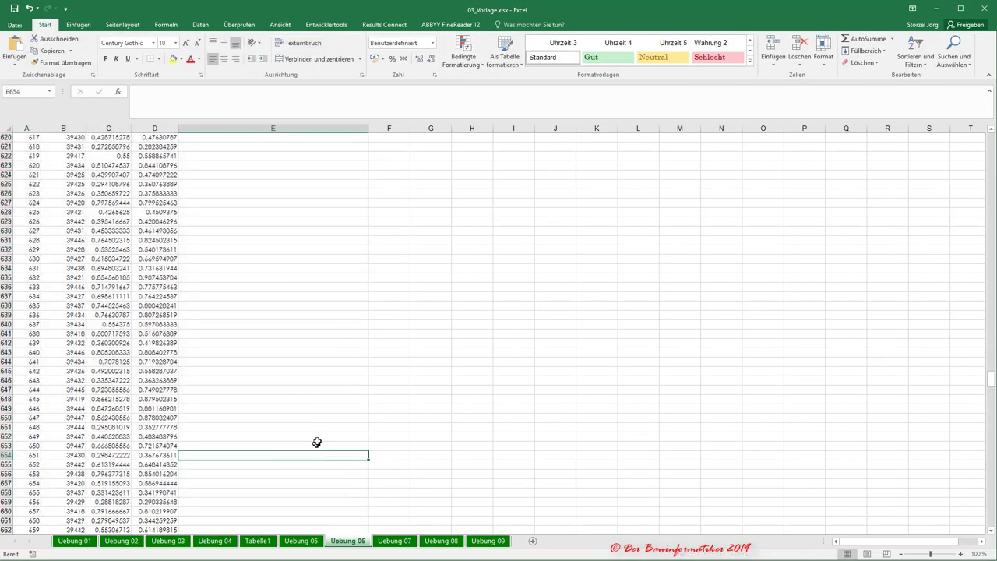
scroll(317, 443, down, 1)
drag(990, 381, 990, 518)
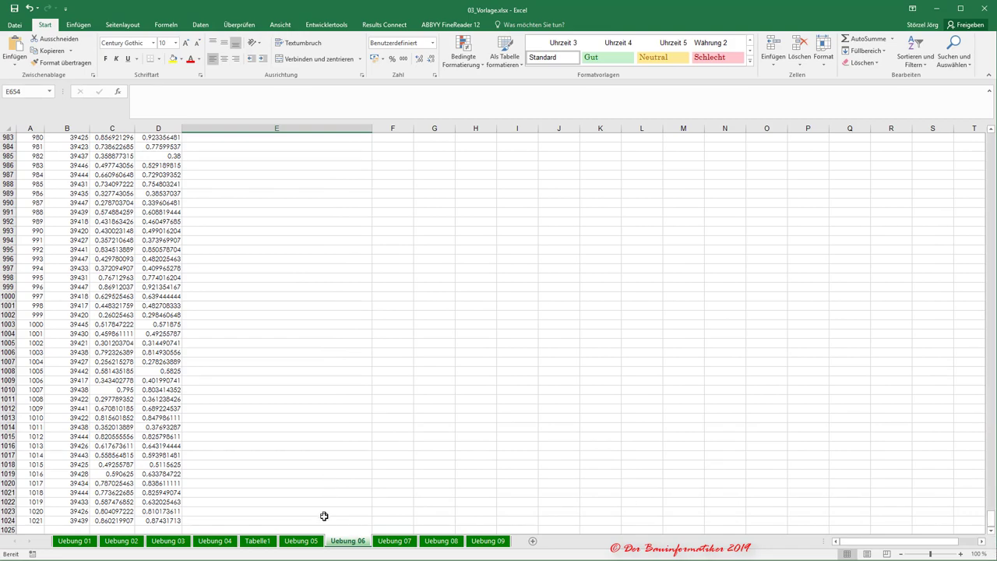
mouse_move(329, 527)
mouse_down()
mouse_move(23, 129)
mouse_move(26, 156)
mouse_up()
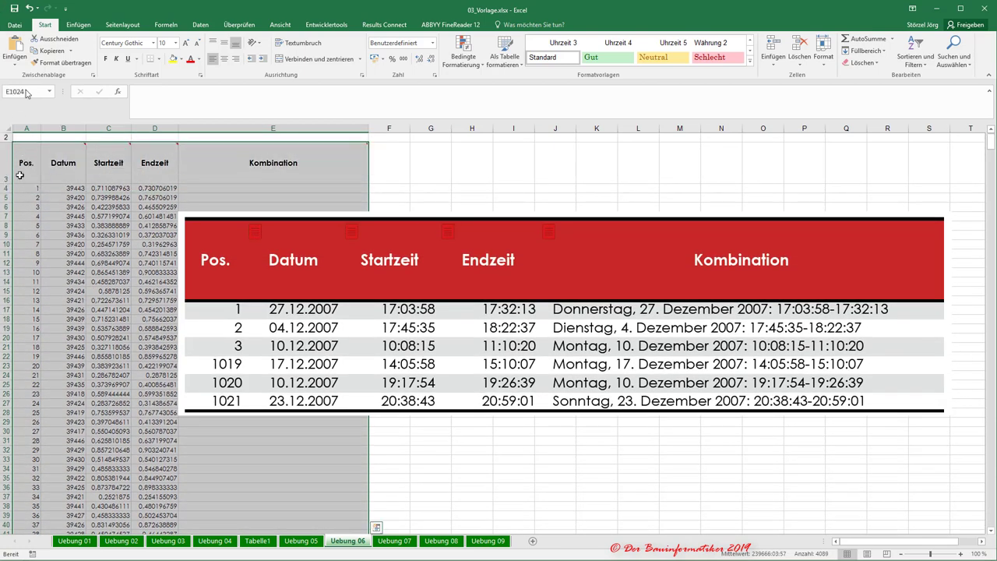
Convert A3:E1024 into a table with headers via Einfügen > Tabelle
click(78, 24)
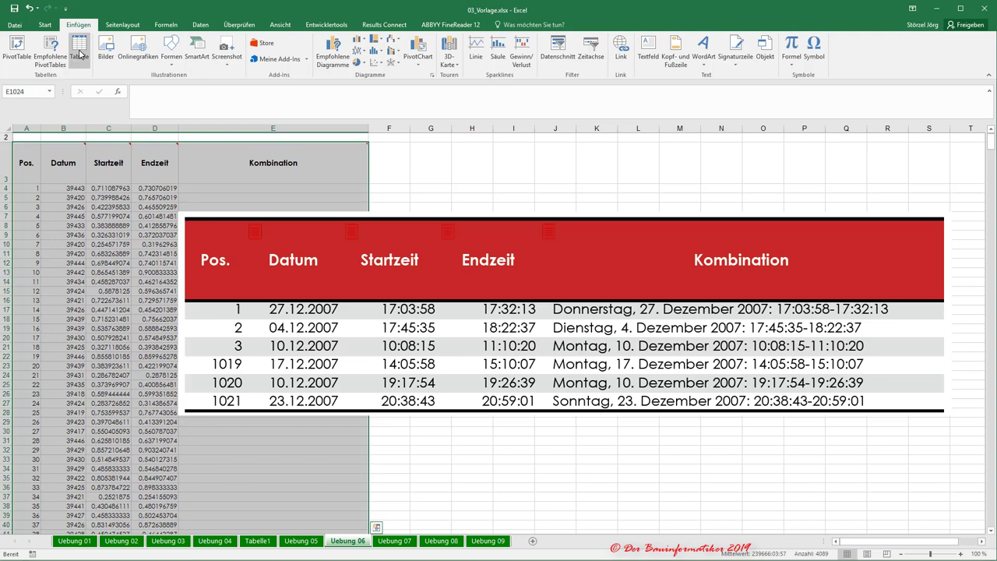
click(80, 53)
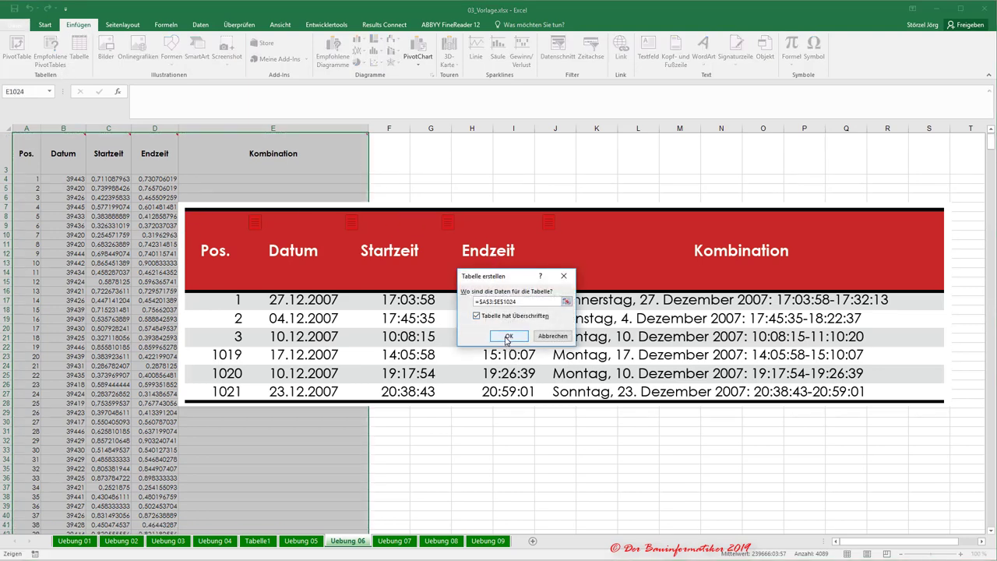
click(507, 336)
click(75, 226)
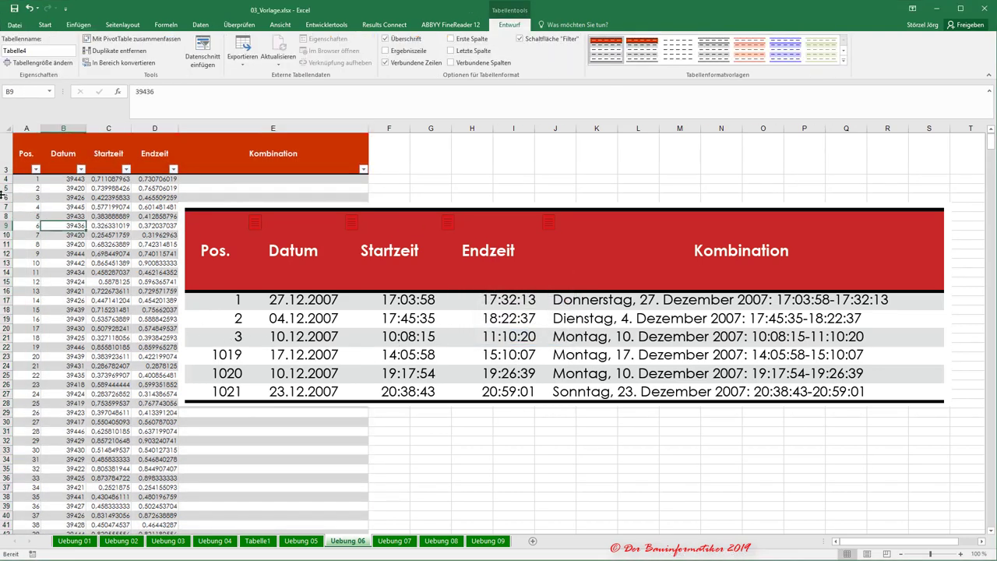
Select rows 8 through 1021 using the row headers
click(6, 206)
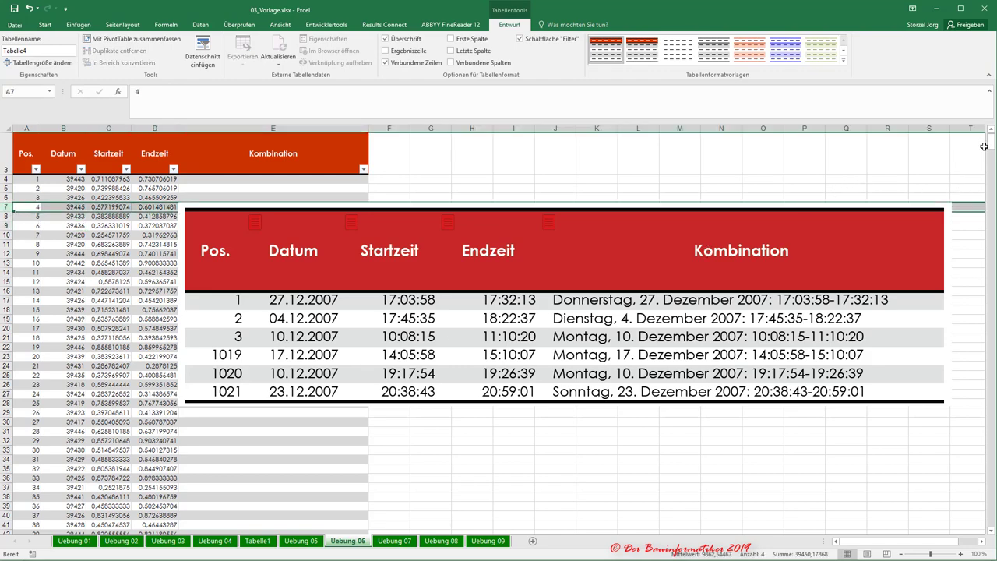
drag(992, 147, 991, 518)
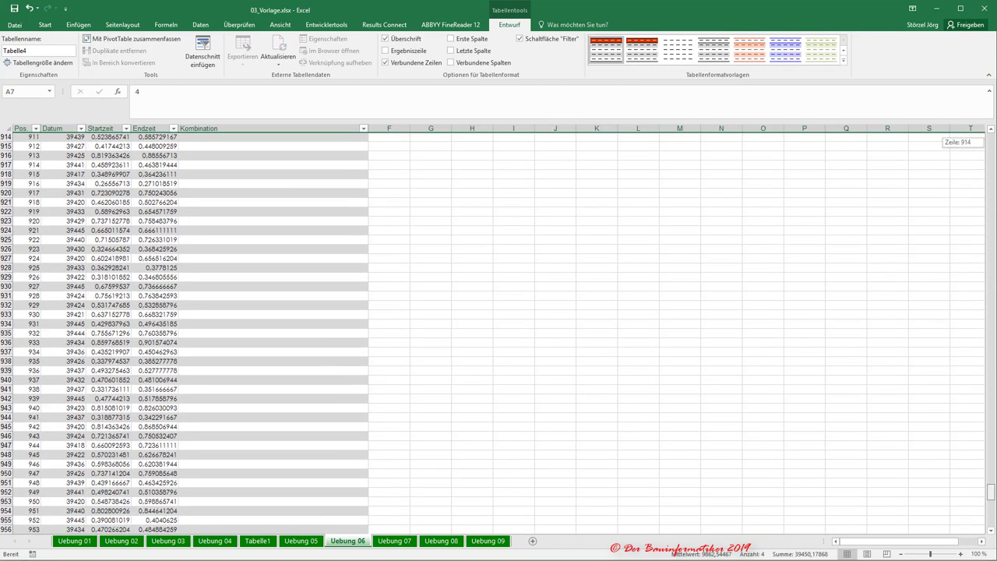
scroll(193, 465, down, 2)
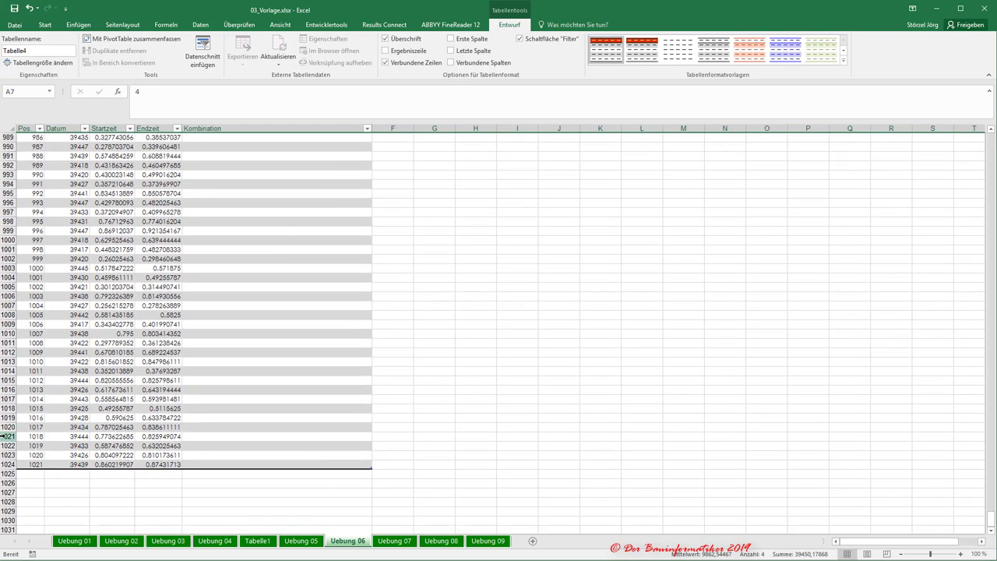
mouse_move(4, 436)
mouse_down()
mouse_move(8, 12)
mouse_move(22, 2)
mouse_move(6, 234)
mouse_up()
right_click(6, 237)
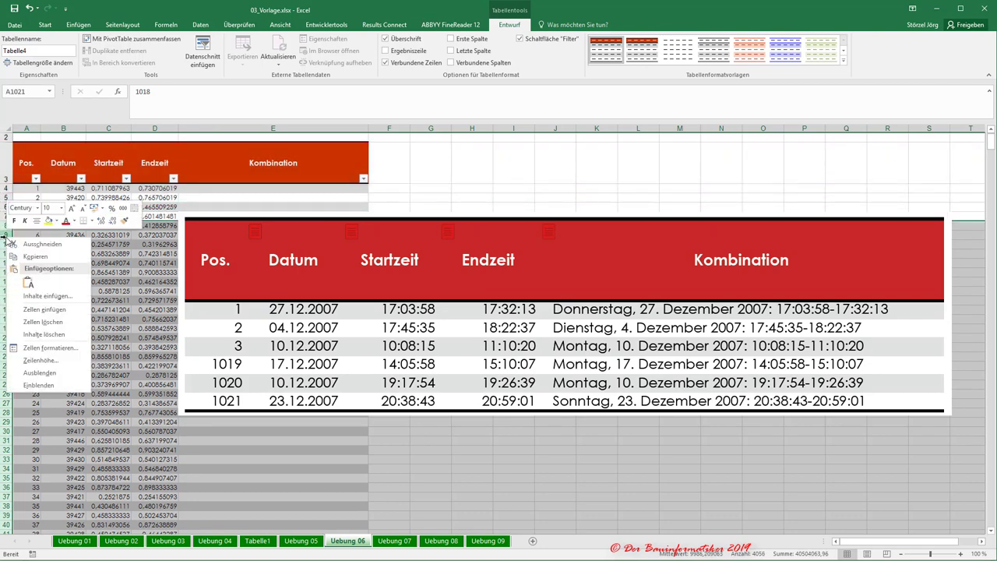
click(45, 378)
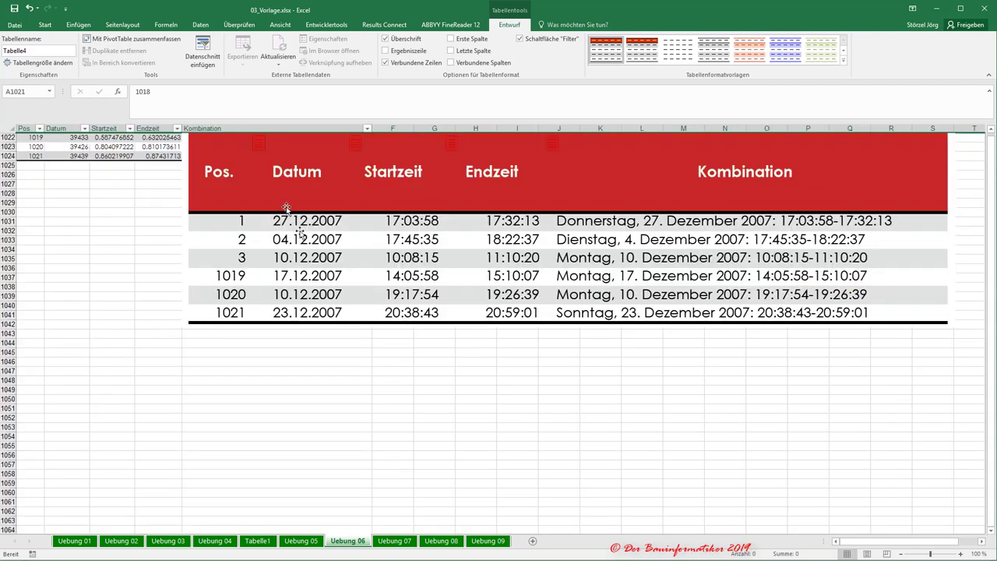
scroll(279, 179, up, 1)
drag(244, 258, 78, 303)
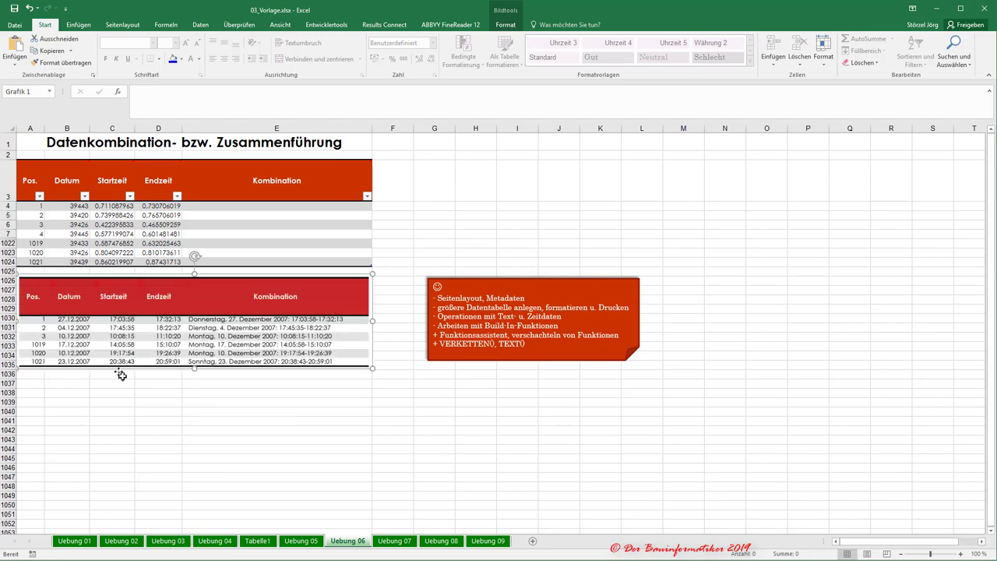
key(Escape)
ctrl+scroll(25, 219, up, 2)
ctrl+scroll(26, 219, up, 1)
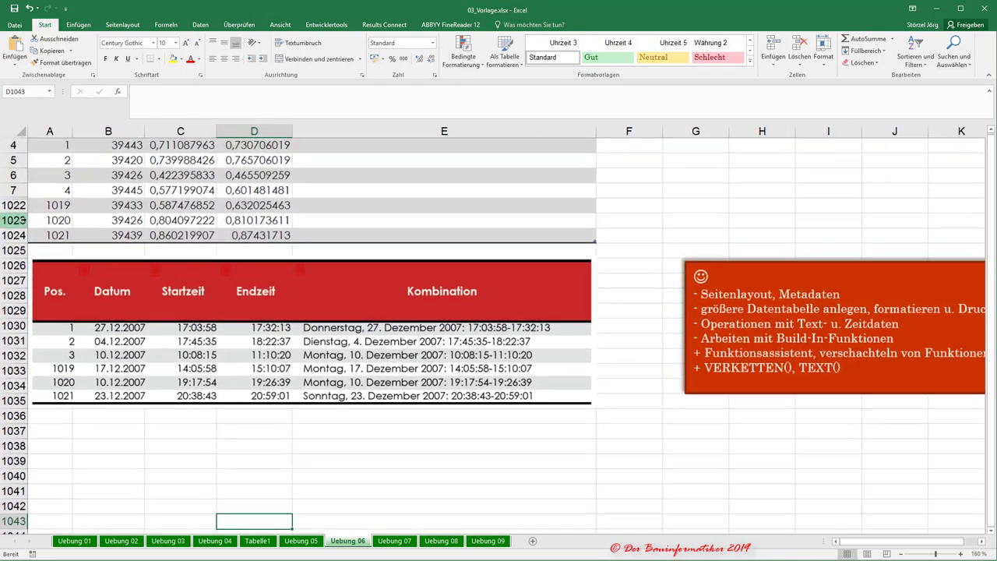
ctrl+scroll(26, 219, up, 1)
scroll(15, 219, up, 1)
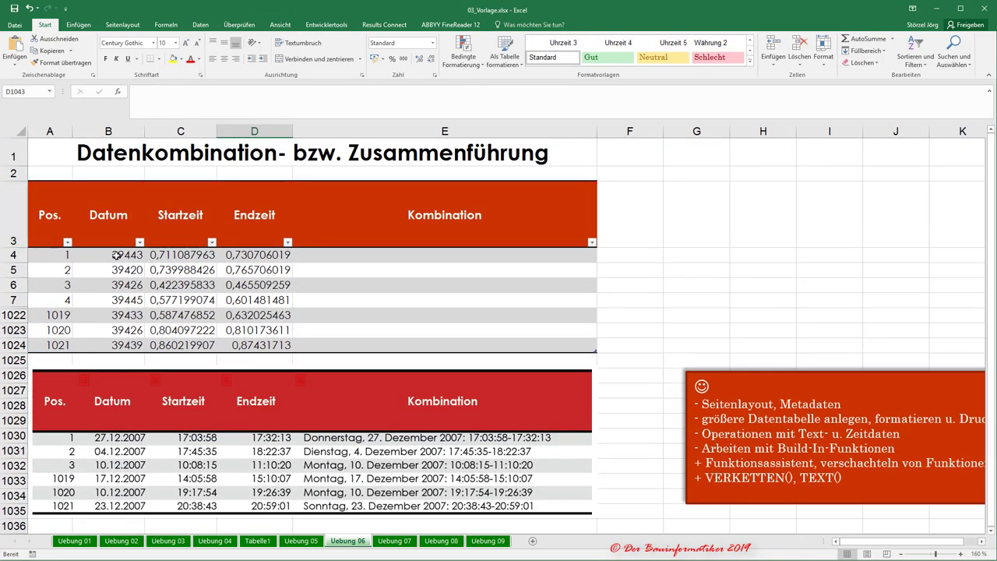
scroll(168, 277, down, 1)
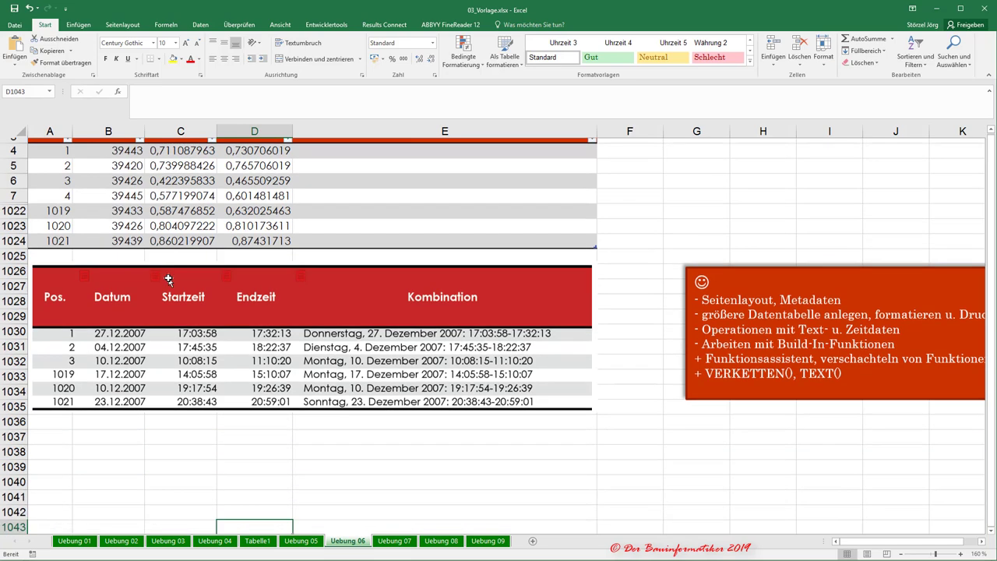
scroll(166, 279, up, 1)
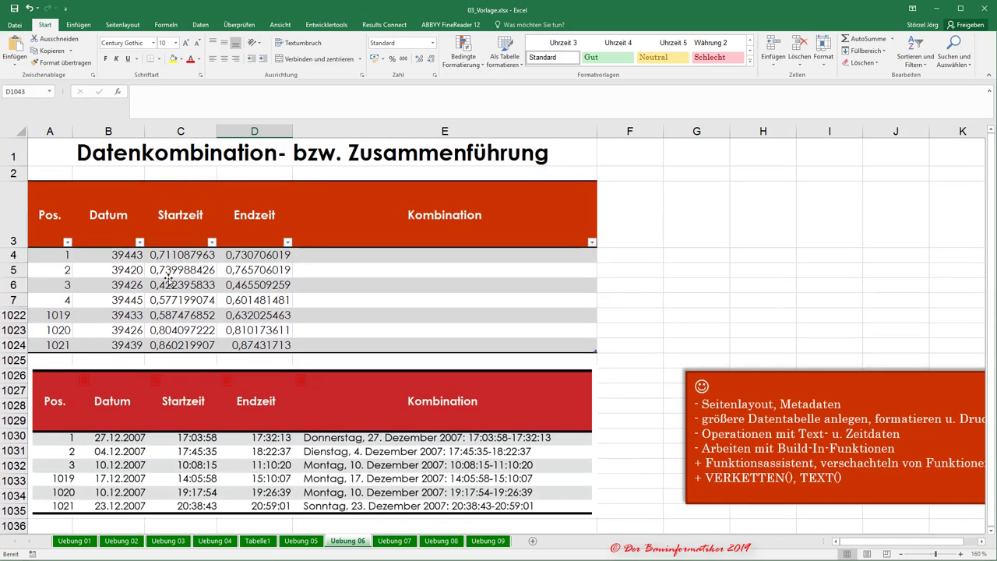
click(123, 257)
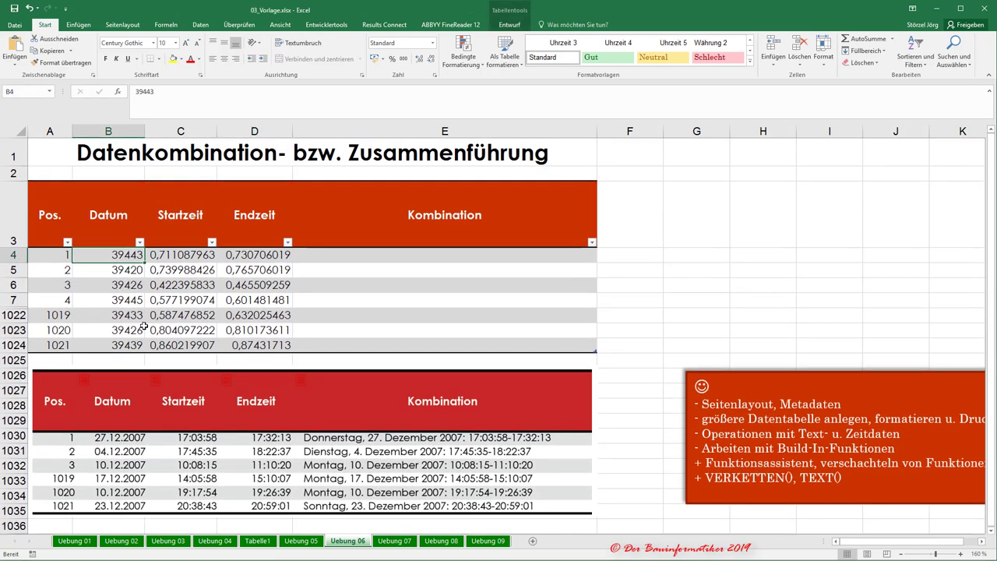
click(121, 283)
click(124, 315)
click(127, 331)
click(129, 345)
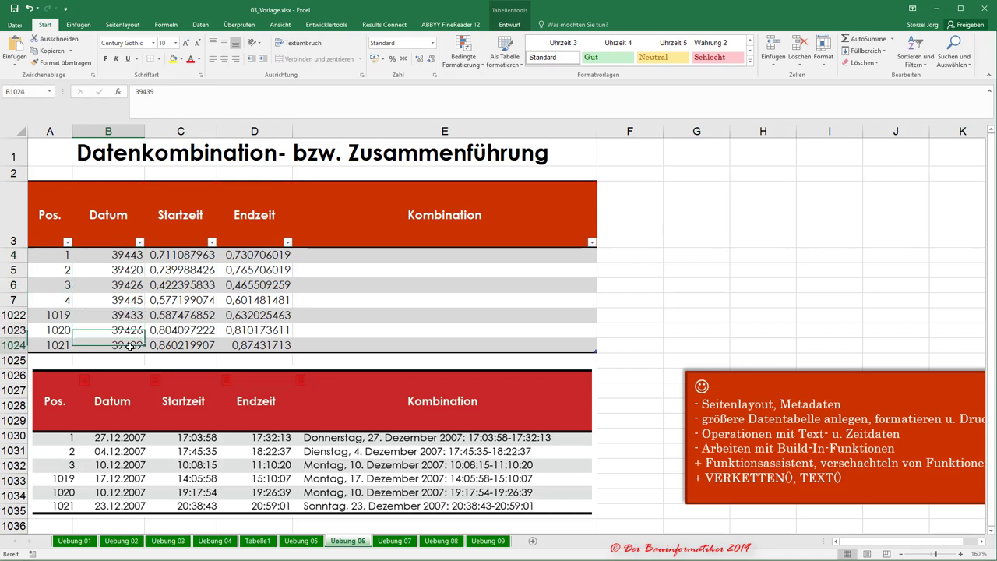
click(123, 261)
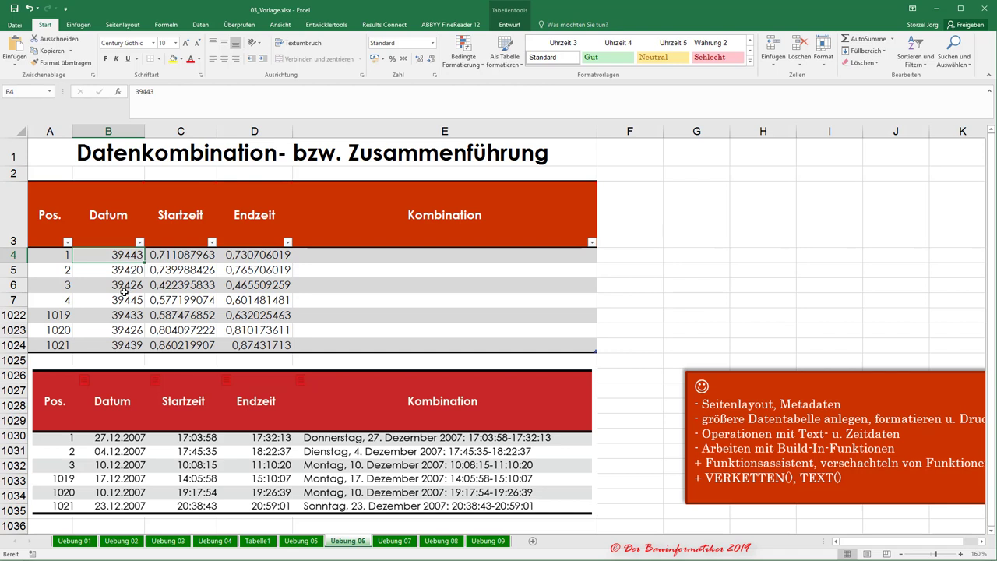
click(124, 289)
click(127, 300)
click(128, 330)
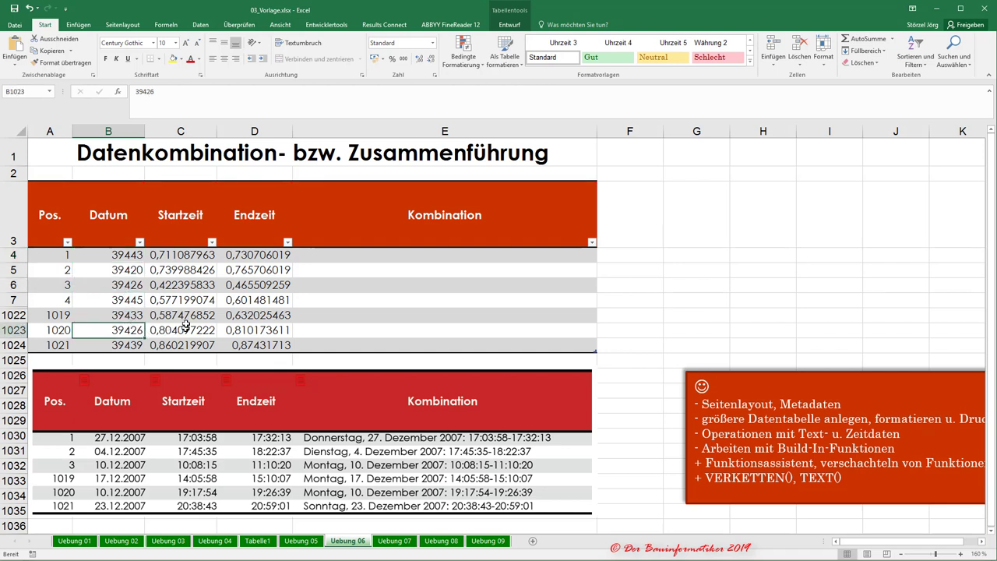
click(171, 286)
click(249, 283)
click(215, 286)
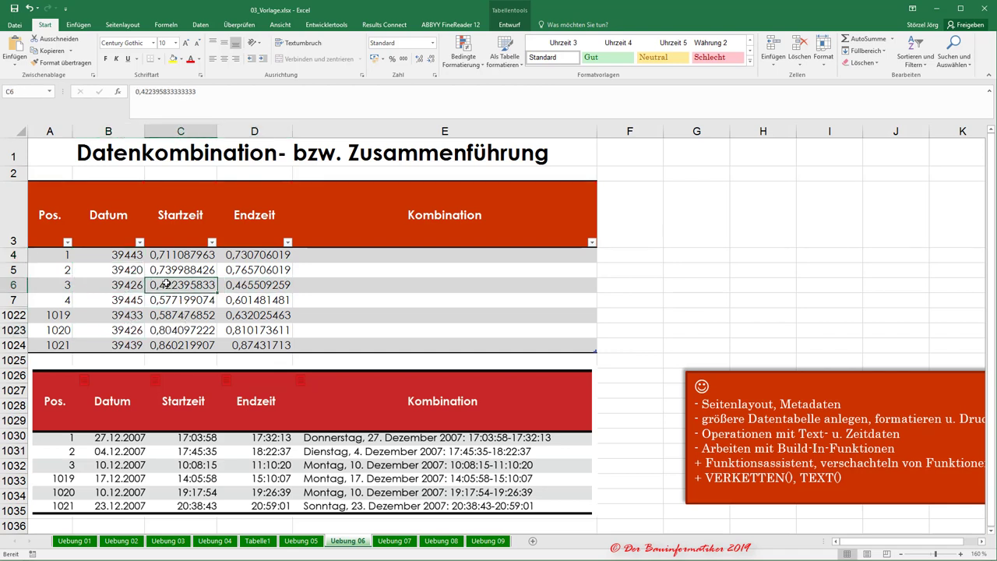
click(254, 286)
click(182, 285)
click(248, 284)
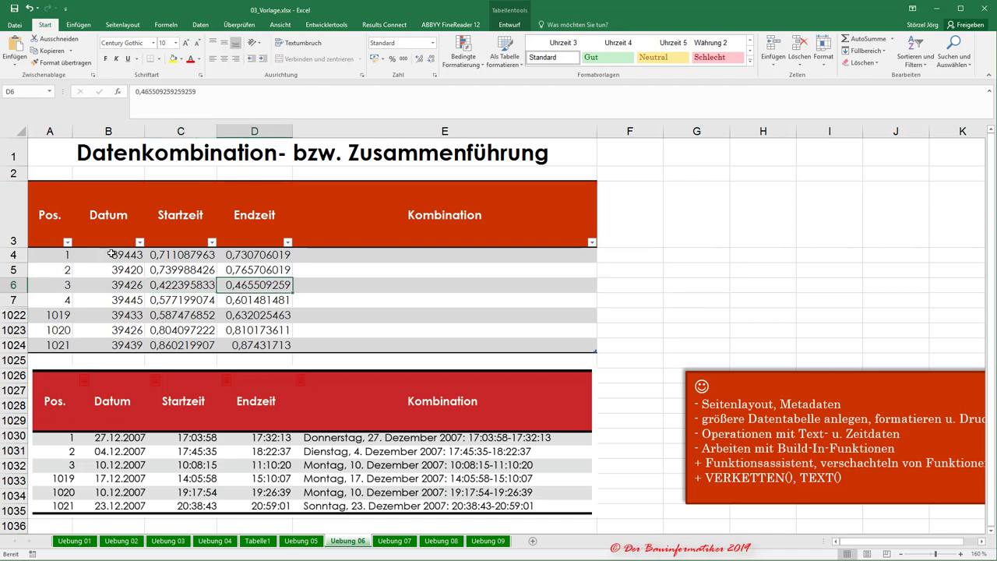
drag(112, 254, 117, 345)
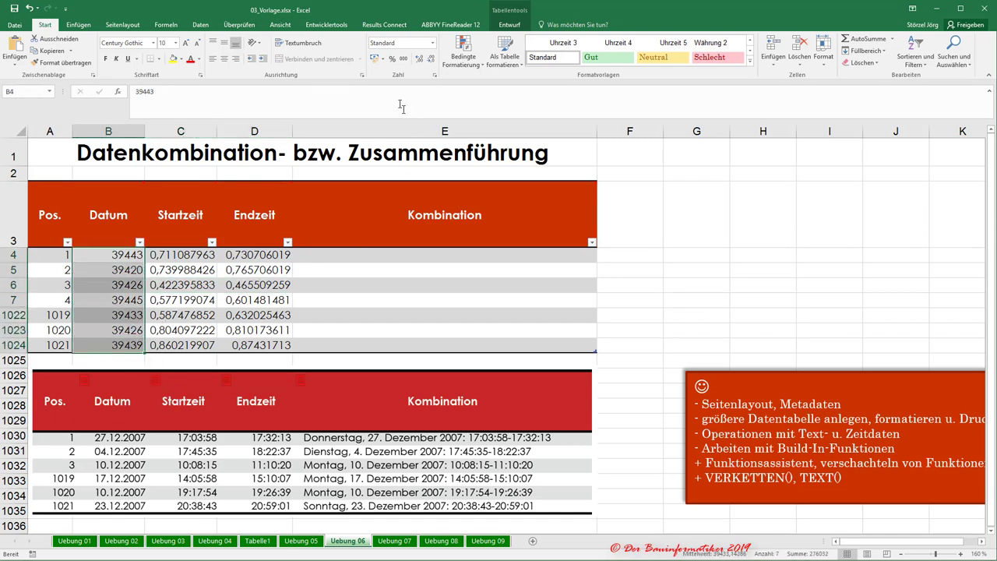
Format Datum as Datum, kurz and Startzeit/Endzeit as Zeit, then select cell E4
click(433, 44)
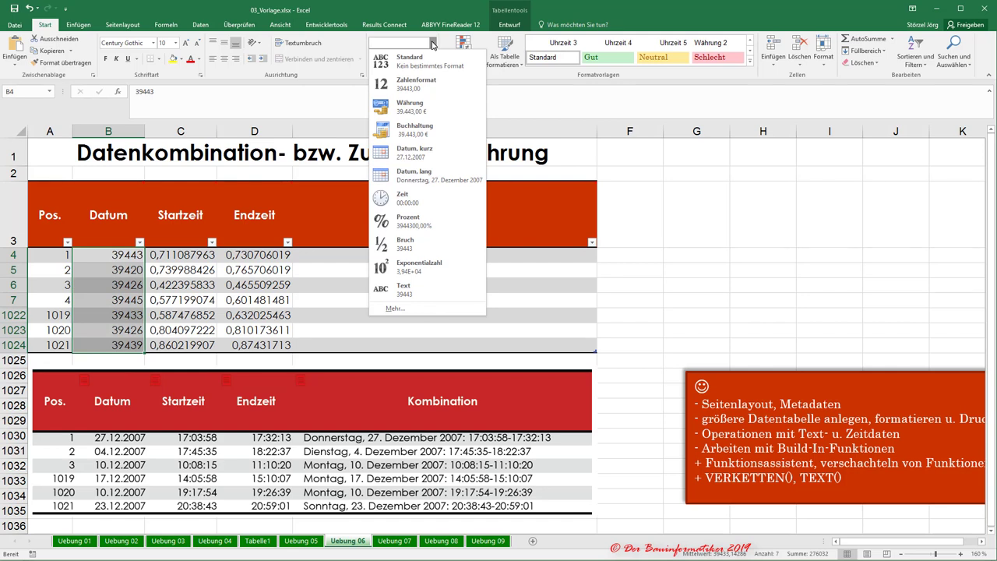
click(395, 153)
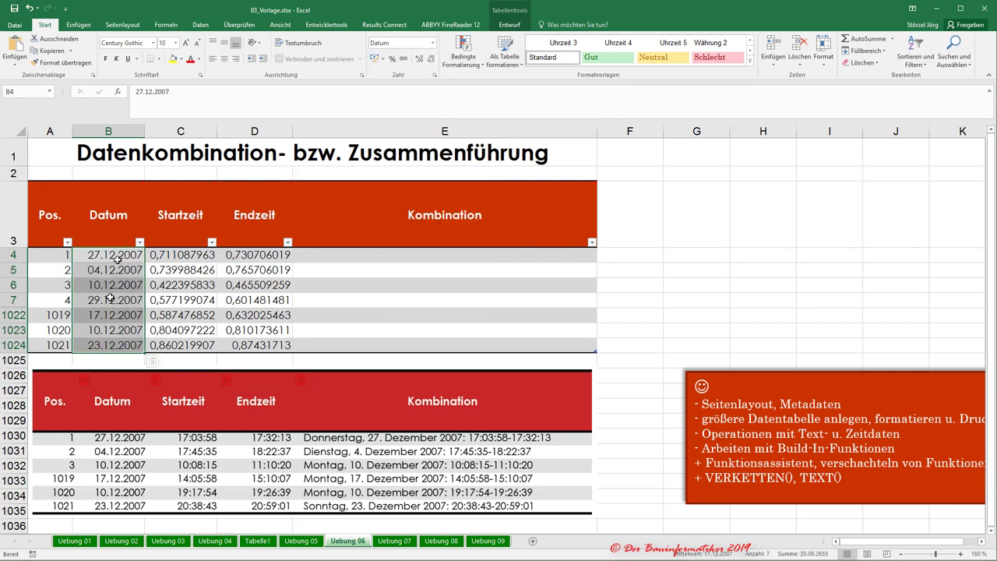
drag(175, 255, 265, 339)
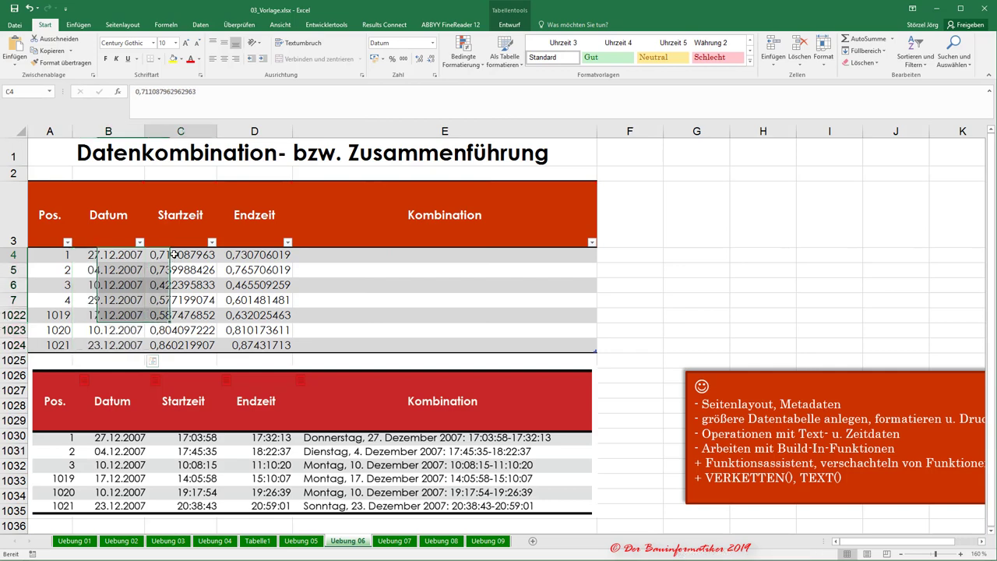
click(433, 43)
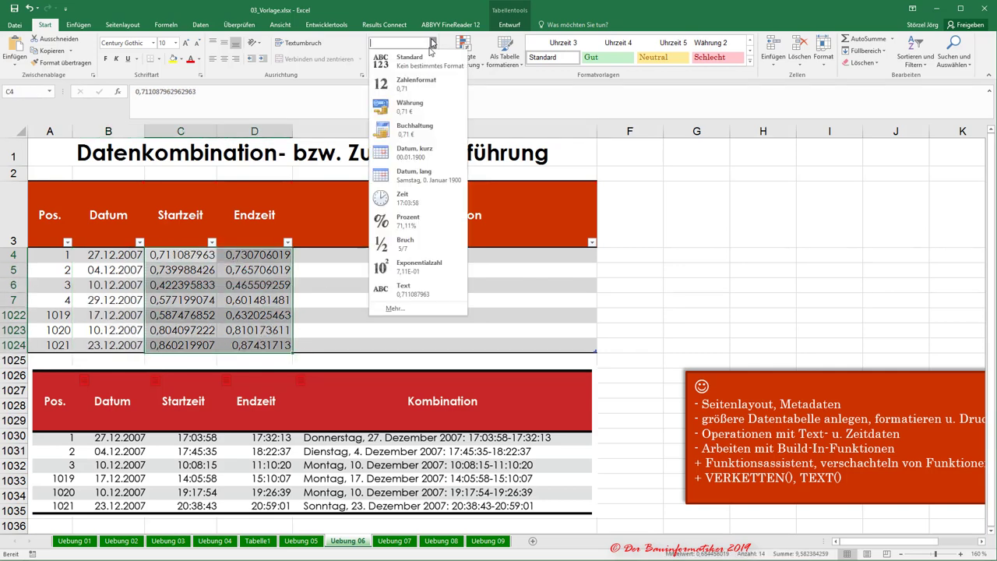
click(404, 196)
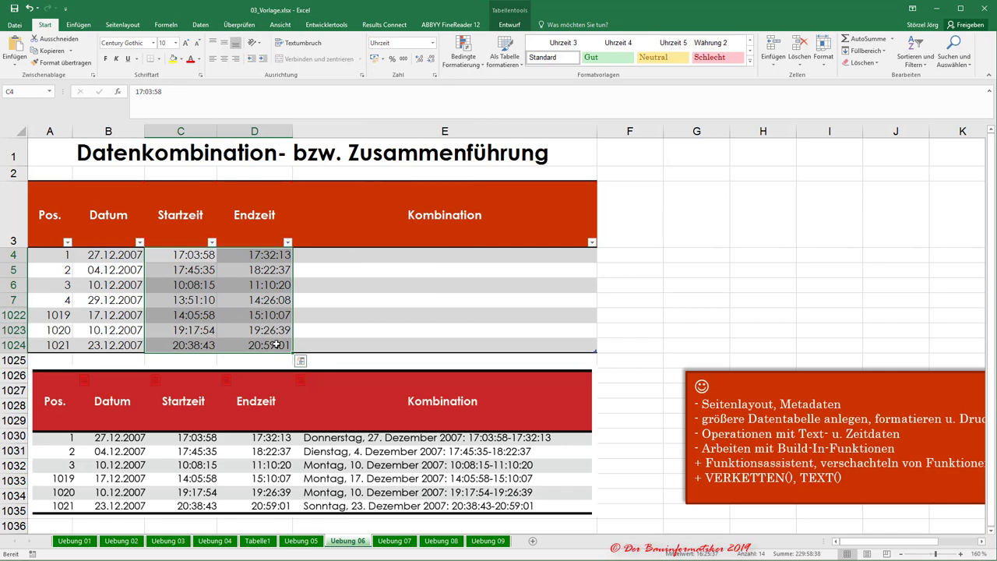
click(332, 258)
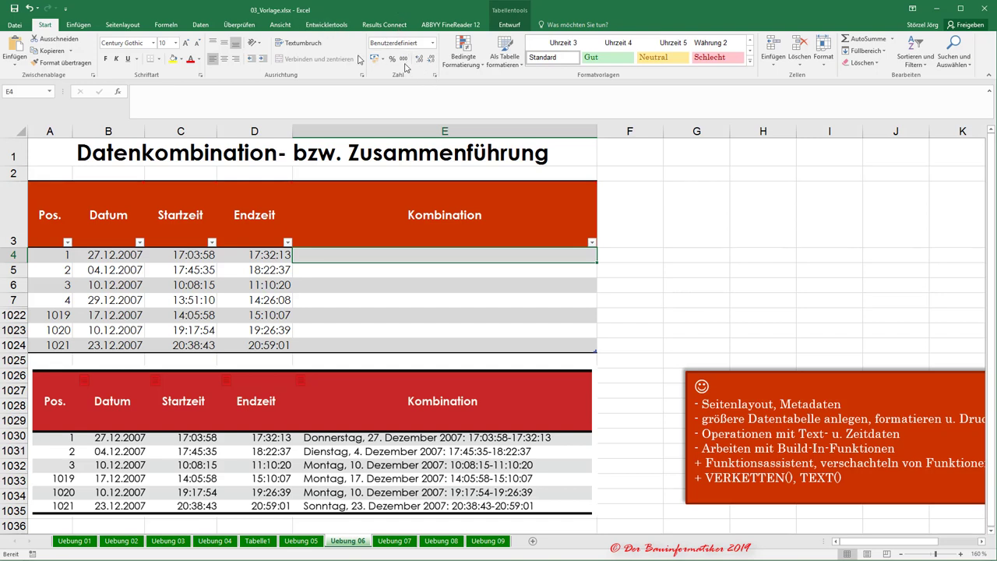
click(166, 24)
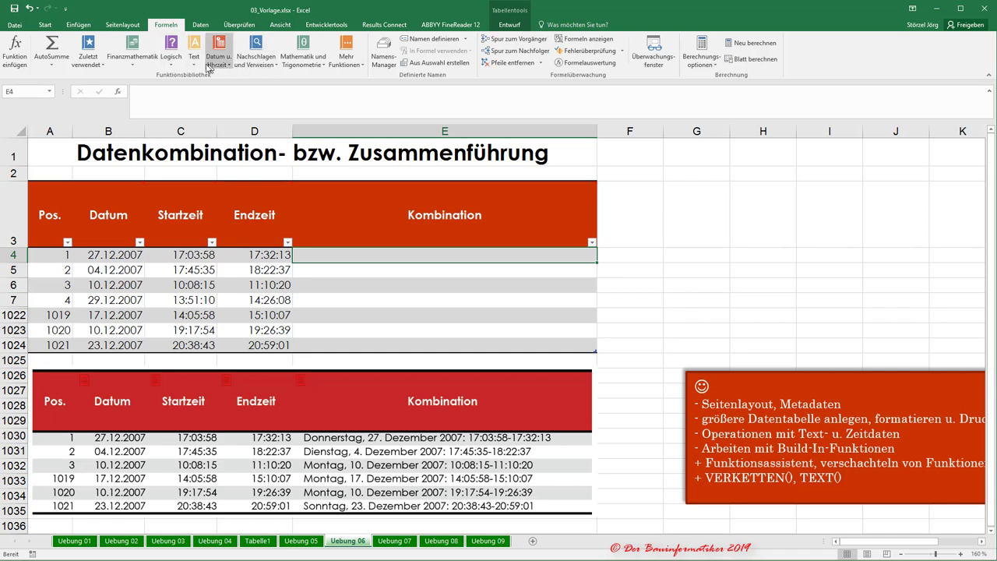
click(194, 55)
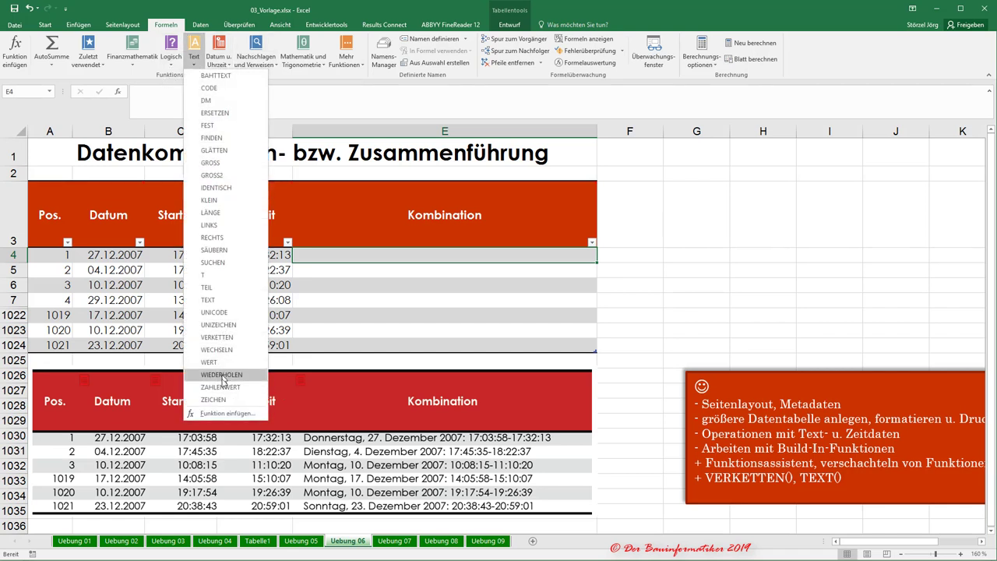
click(217, 337)
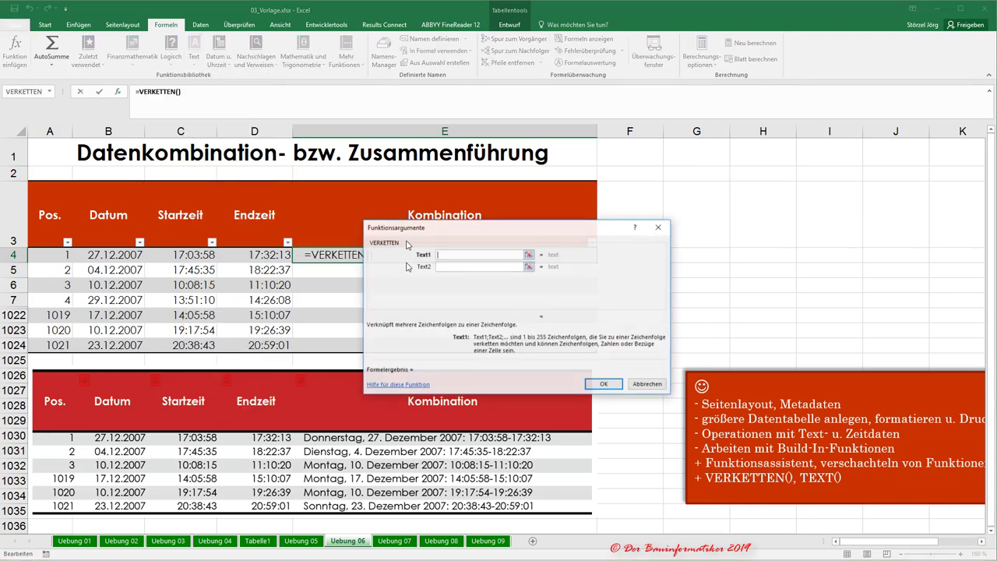
mouse_move(430, 186)
mouse_down()
mouse_move(515, 206)
mouse_move(552, 90)
mouse_up()
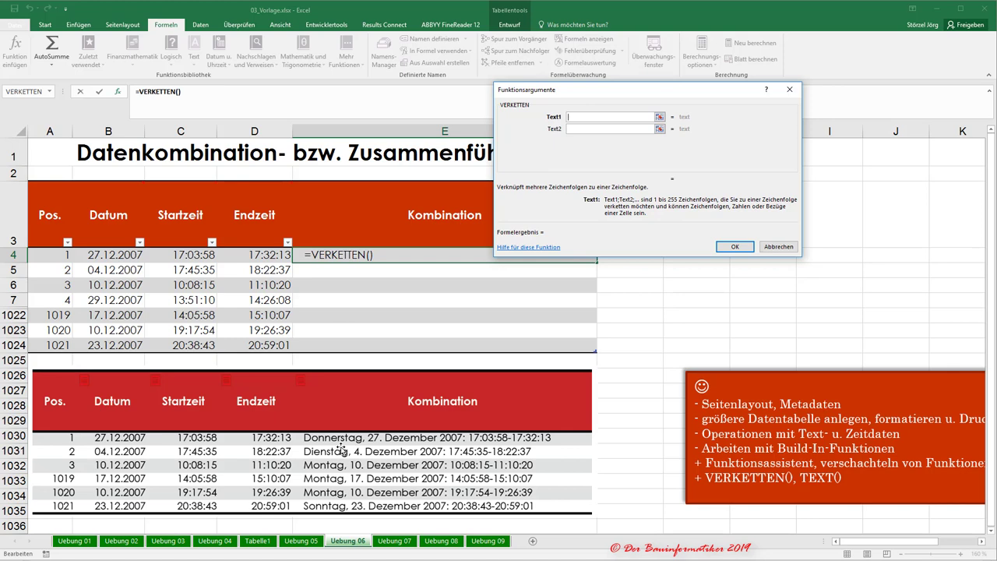
click(776, 247)
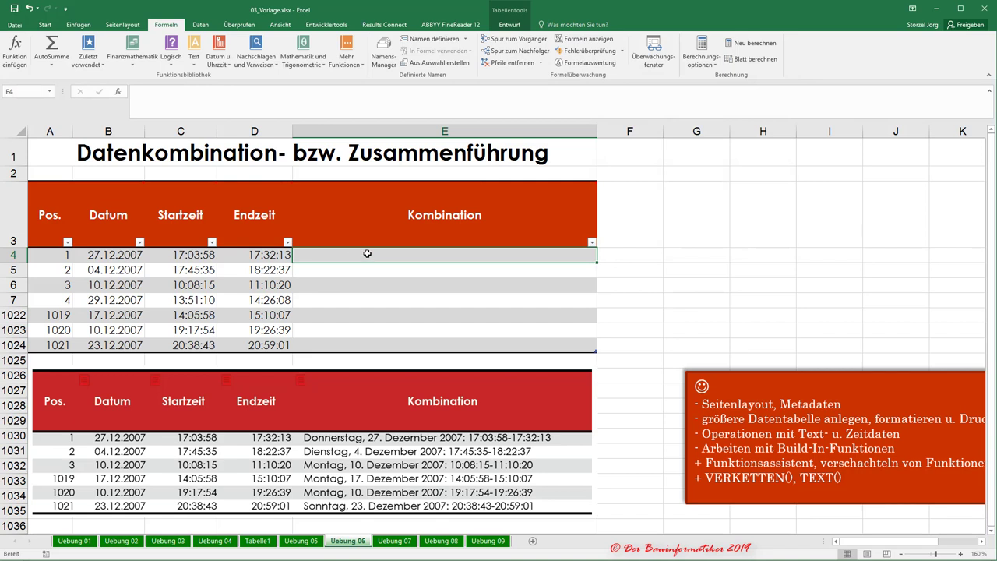
text(=)
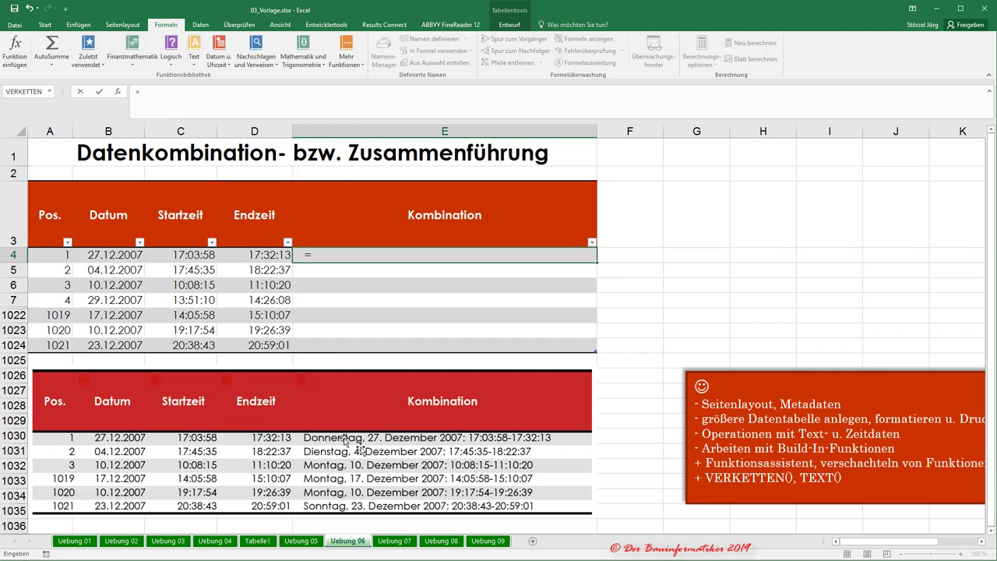
click(114, 256)
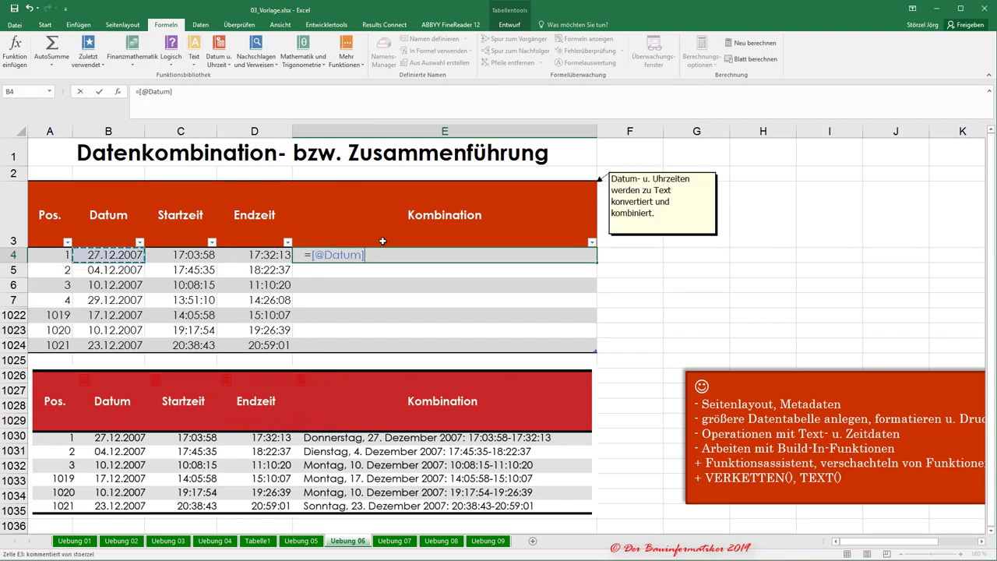
key(Return)
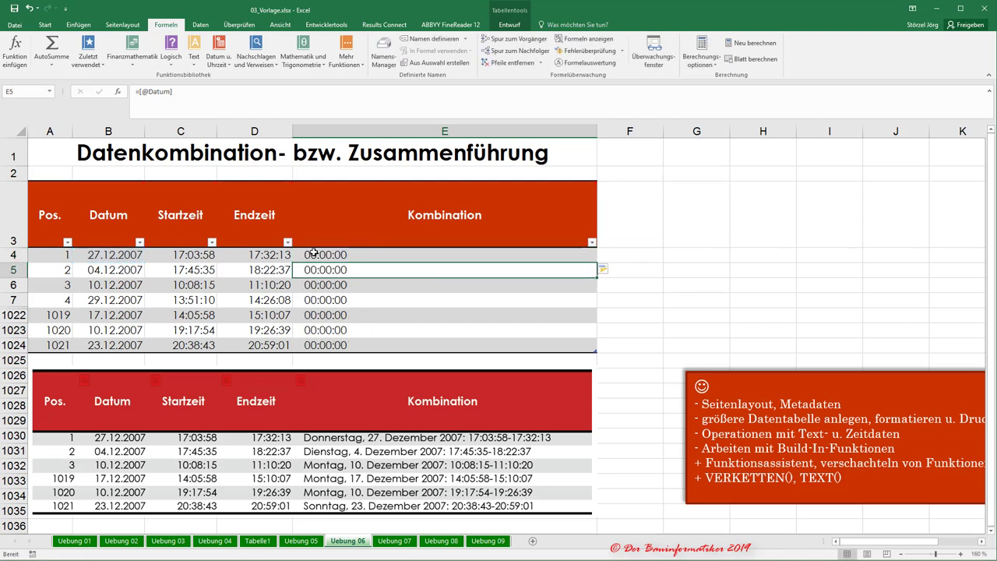
drag(315, 255, 314, 342)
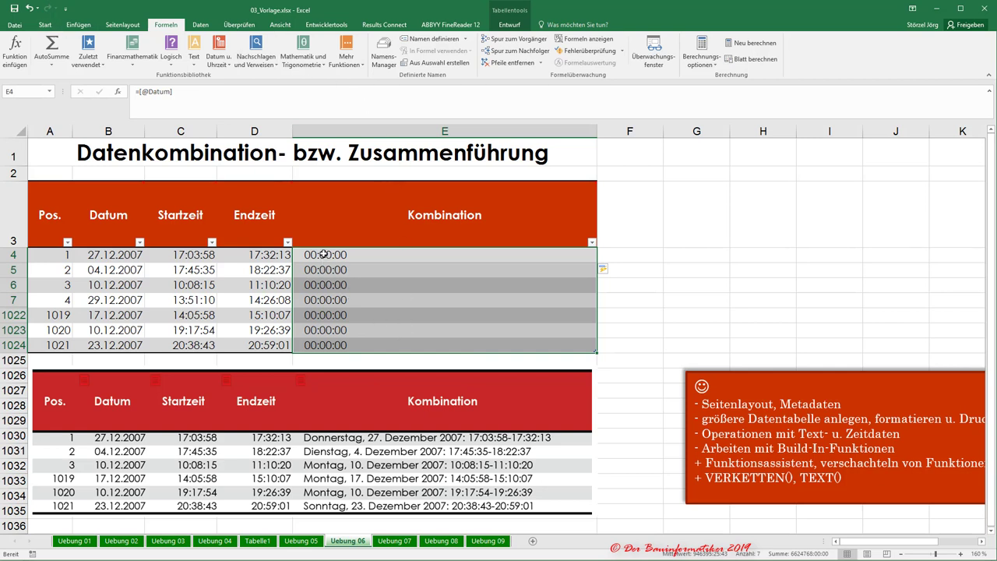
drag(323, 254, 327, 345)
Set the Kombination cells' number format to Standard, showing serial numbers
click(45, 24)
click(431, 43)
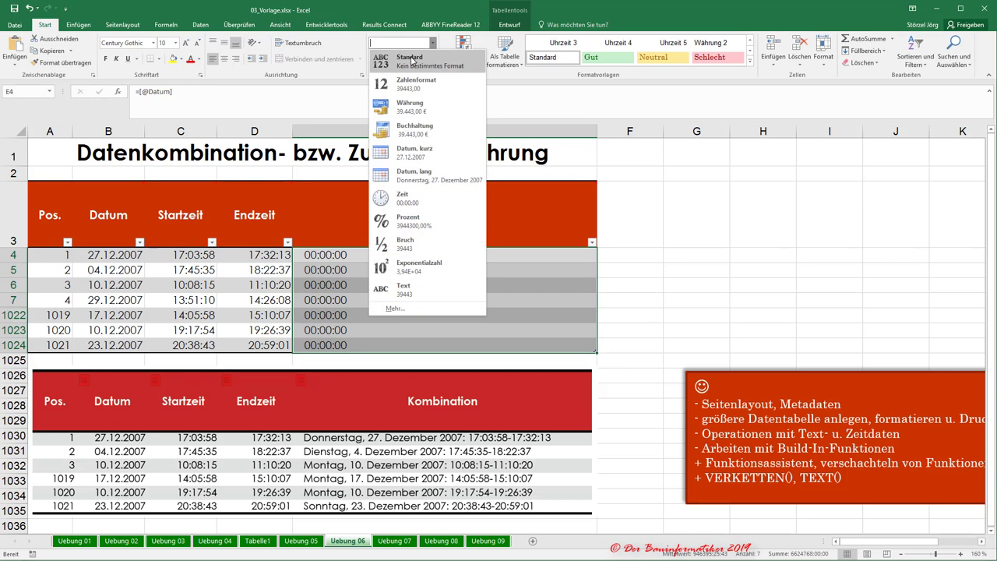
click(404, 64)
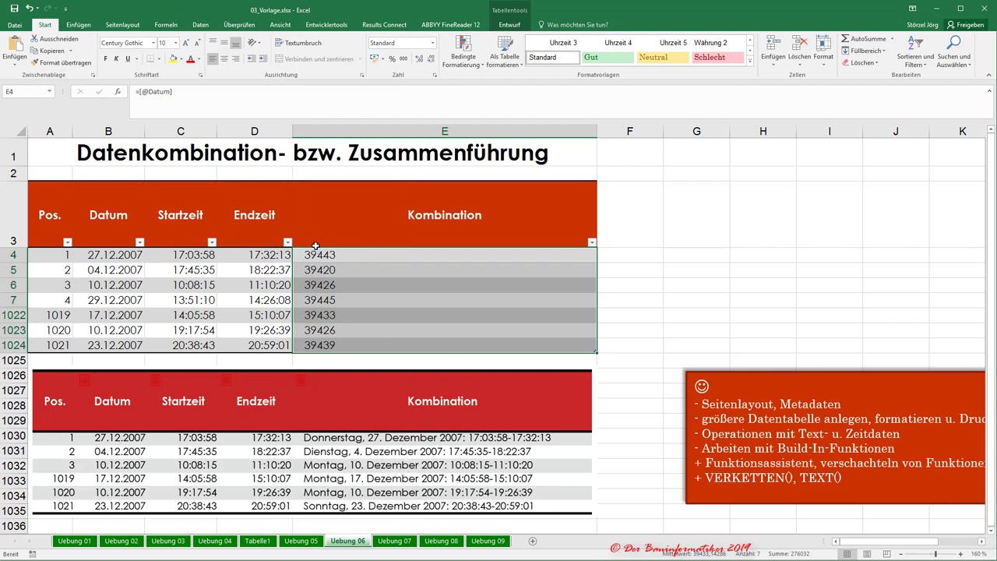
Clear the Kombination formulas from E4:E1024 and select E4
drag(332, 254, 340, 345)
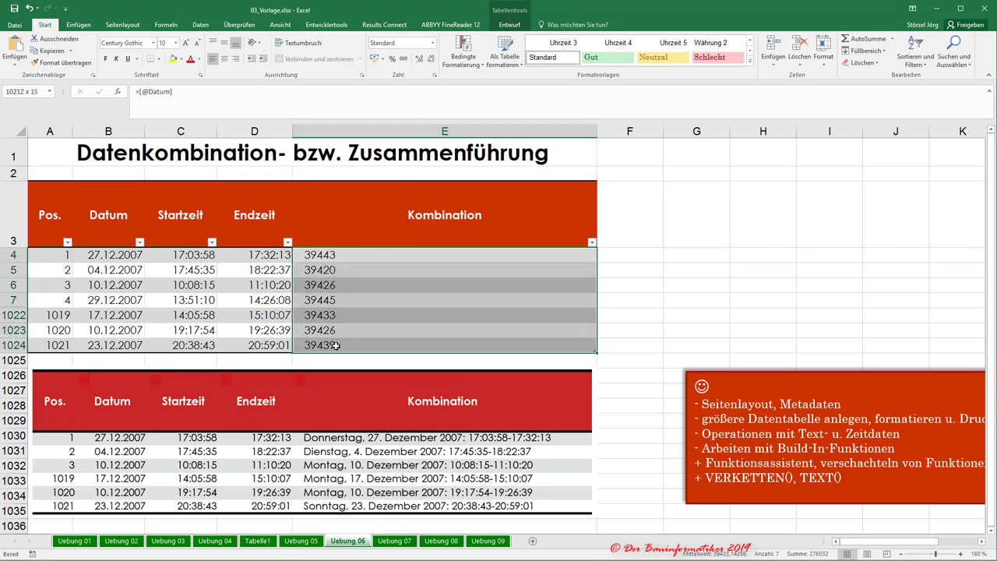
key(Delete)
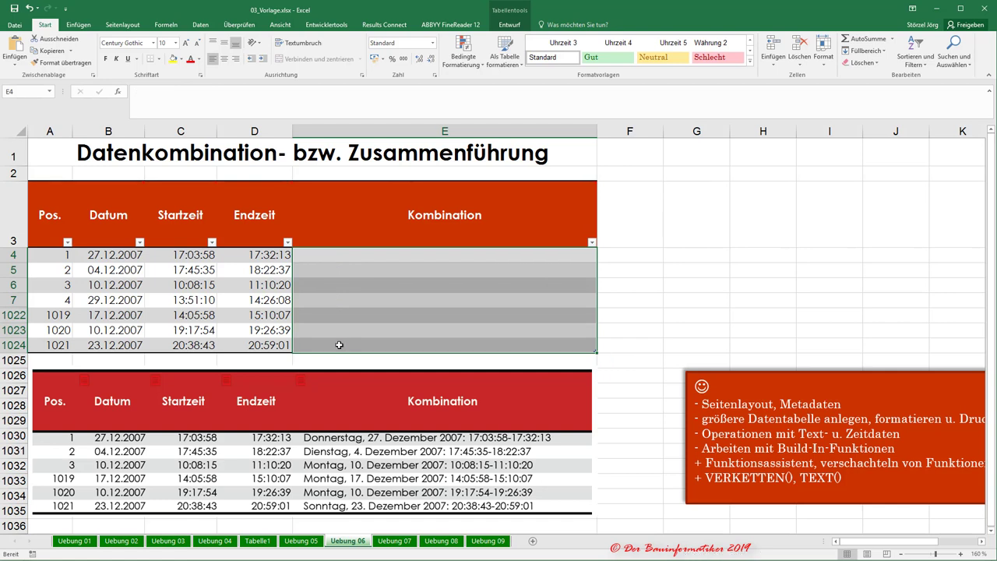
click(315, 257)
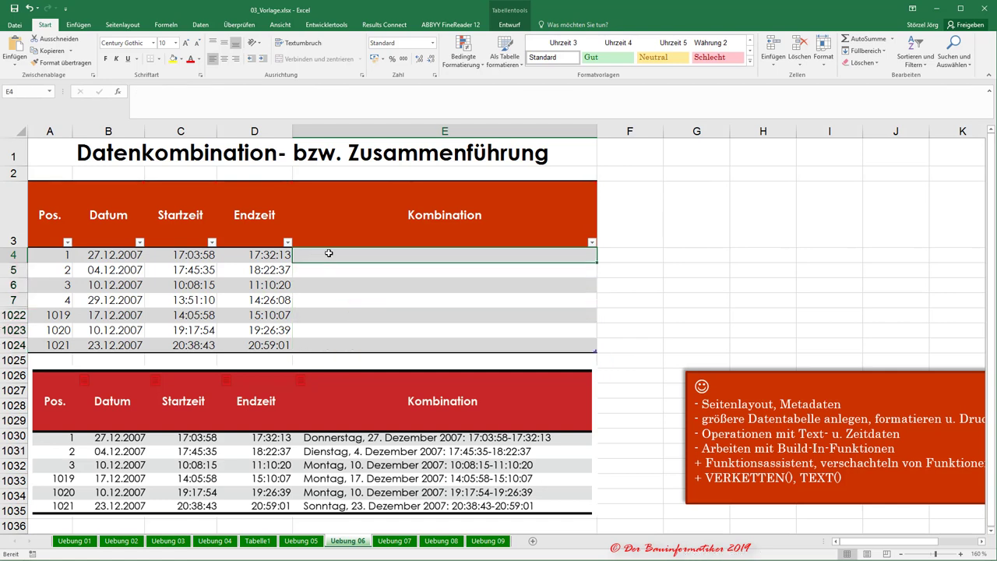
Enter =TEXT() in E4 and place its Funktionsargumente dialog right of the table
text(=tex)
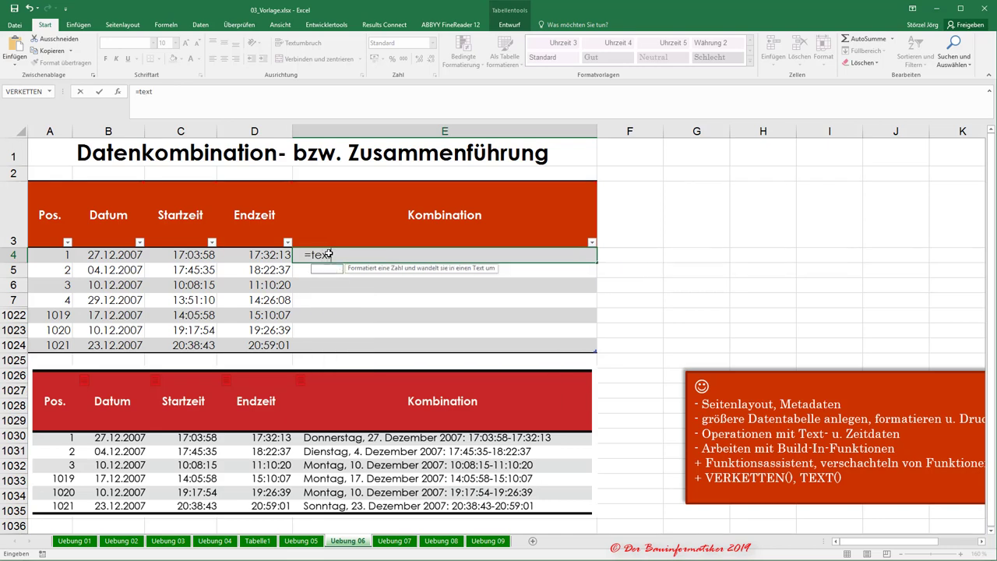
text(t()
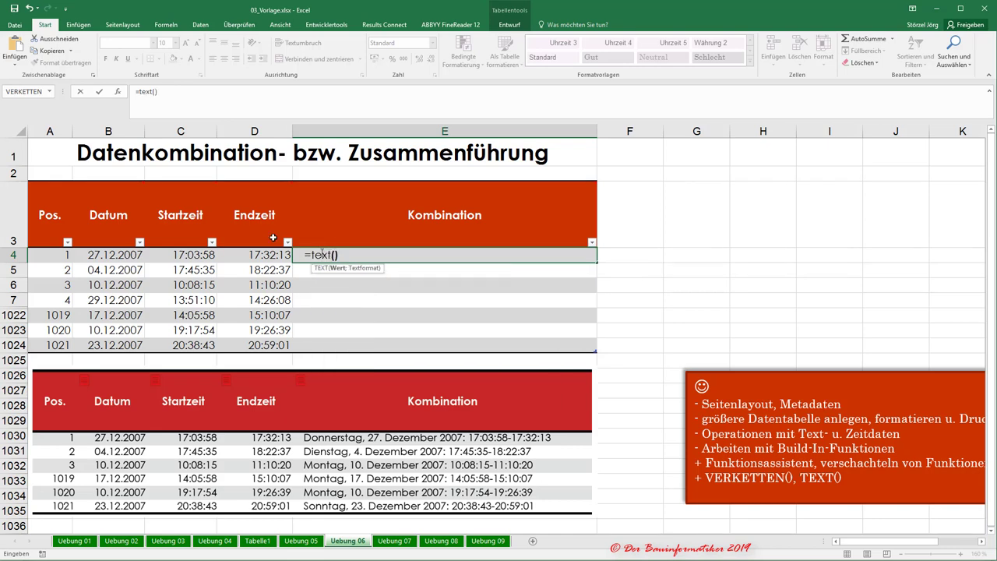
text())
click(117, 91)
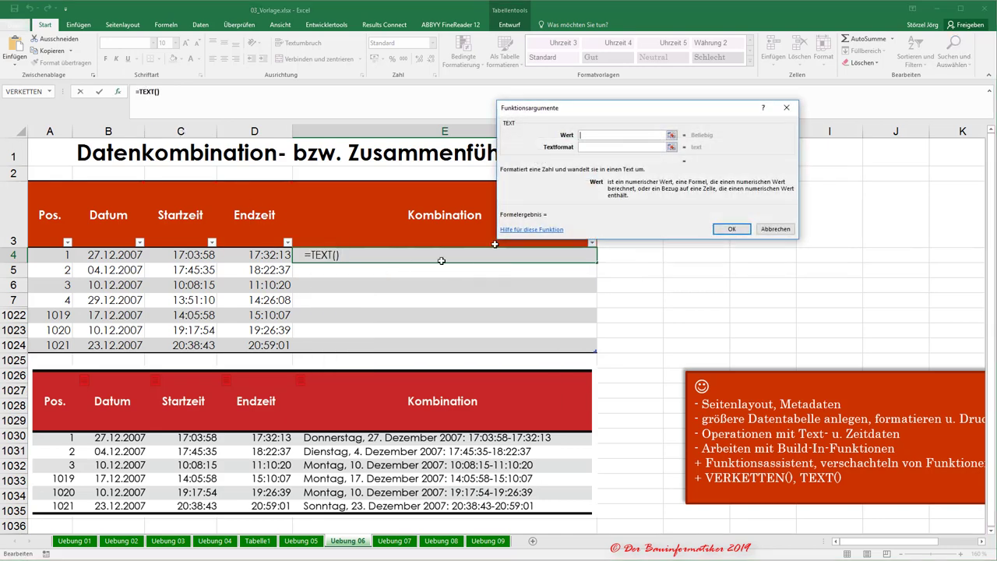
drag(573, 115, 312, 284)
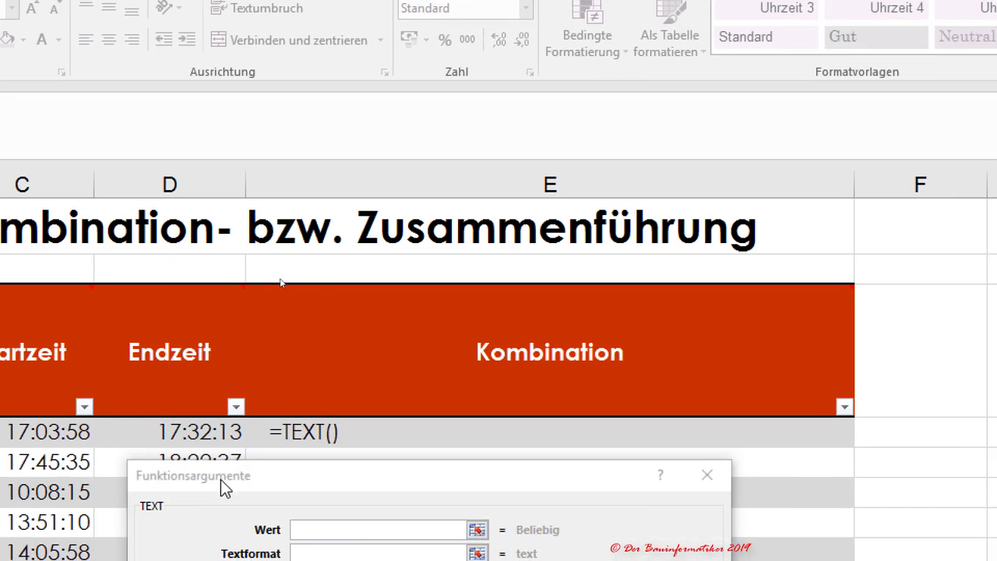
mouse_move(221, 479)
mouse_down()
mouse_move(202, 516)
mouse_move(220, 435)
mouse_up()
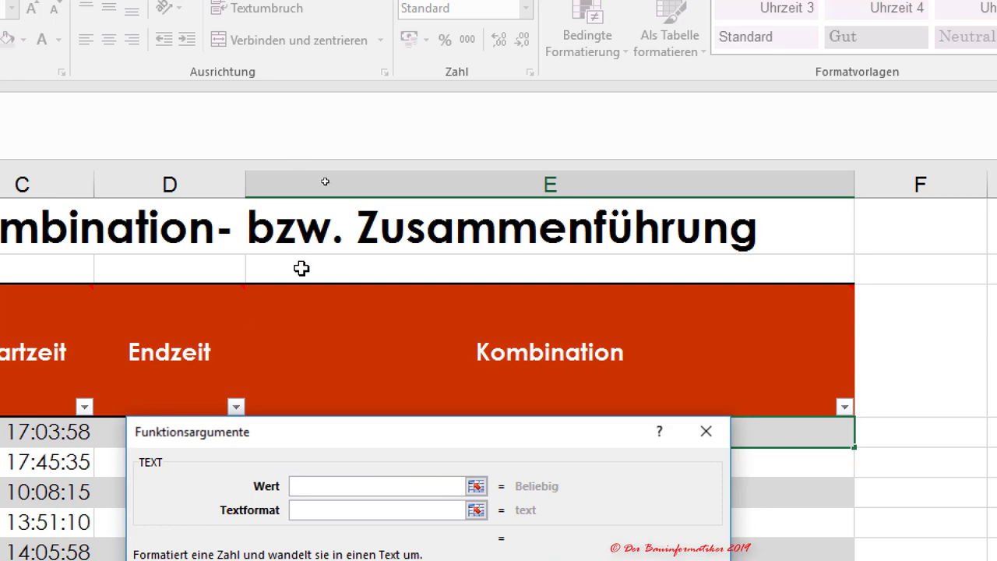
scroll(312, 285, up, 4)
scroll(312, 285, down, 3)
scroll(312, 286, down, 1)
scroll(311, 291, down, 1)
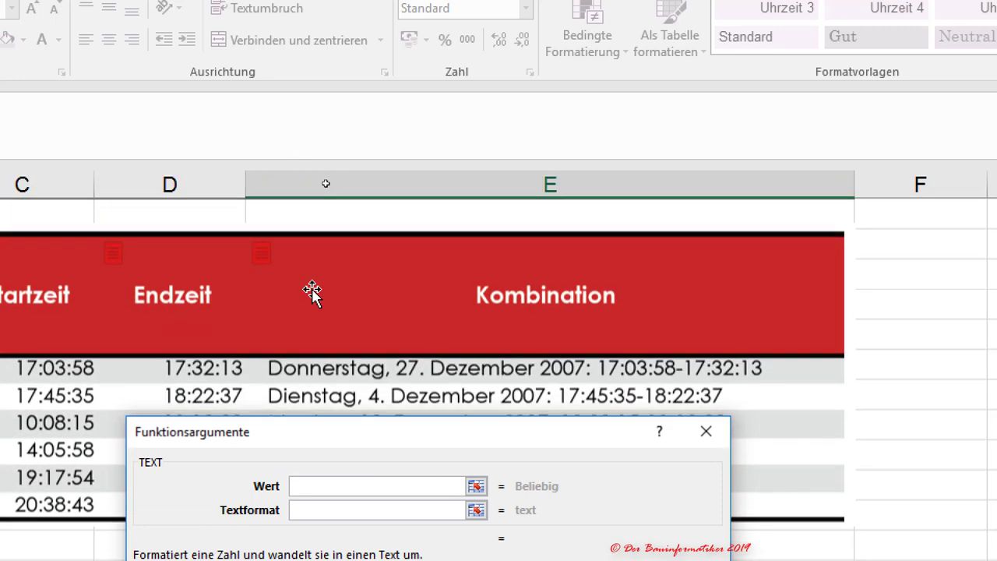
scroll(314, 292, up, 2)
scroll(308, 301, up, 1)
mouse_move(334, 427)
mouse_down()
mouse_move(586, 172)
mouse_move(597, 185)
mouse_up()
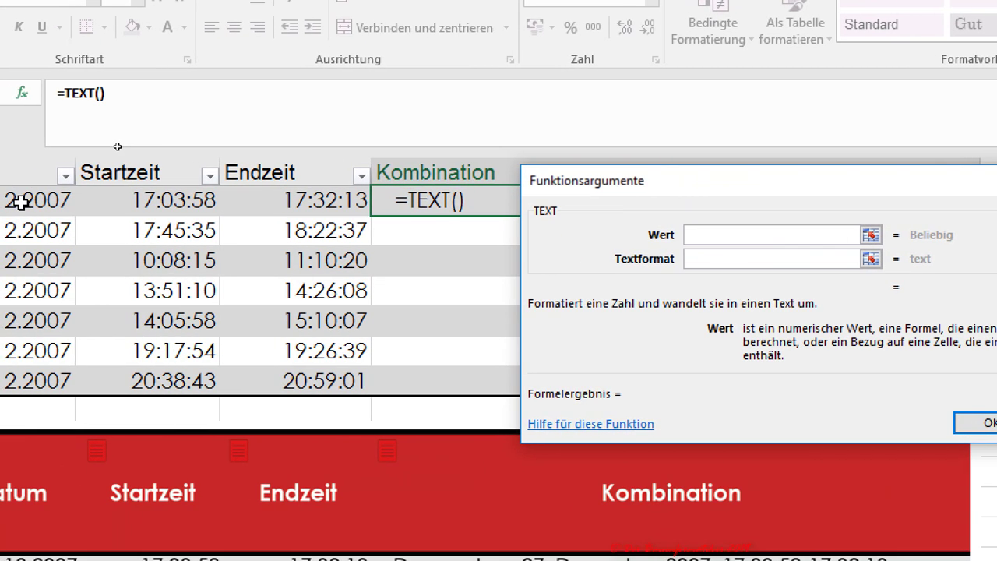
Set Wert to the Datum cell and Textformat to "TTTT, T. MMMM JJJ", and confirm
click(47, 200)
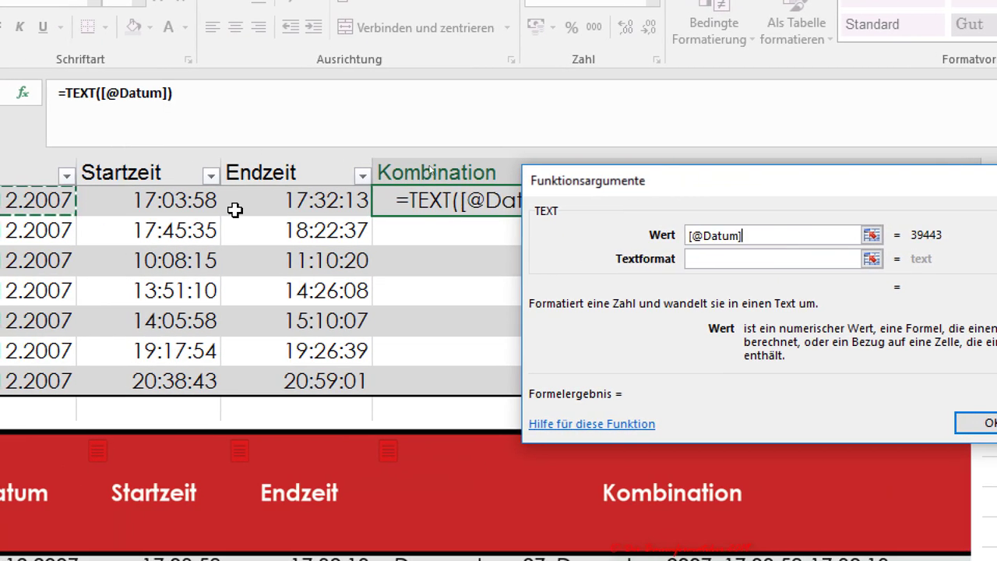
click(702, 259)
text(")
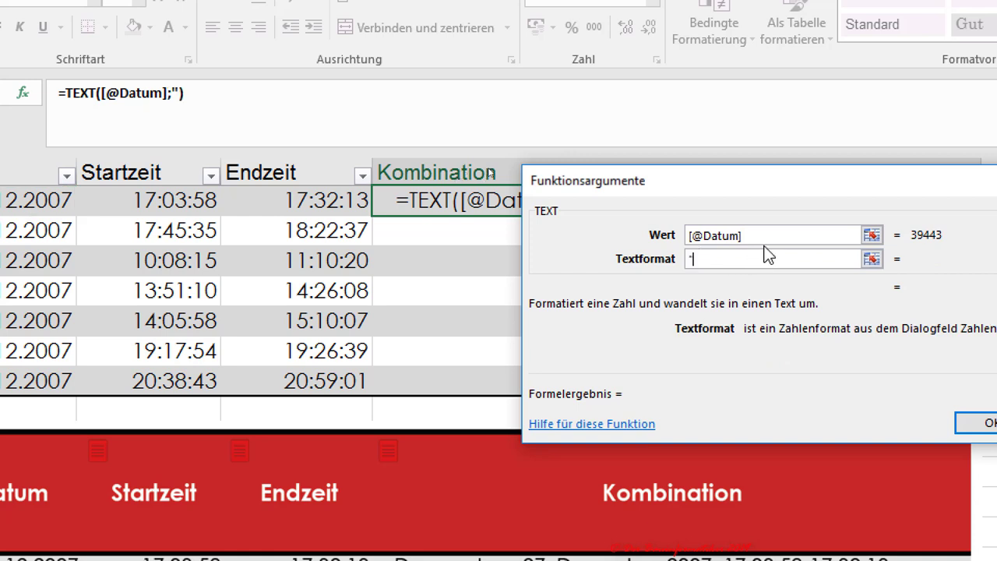
text(")
text(T)
text(TTT)
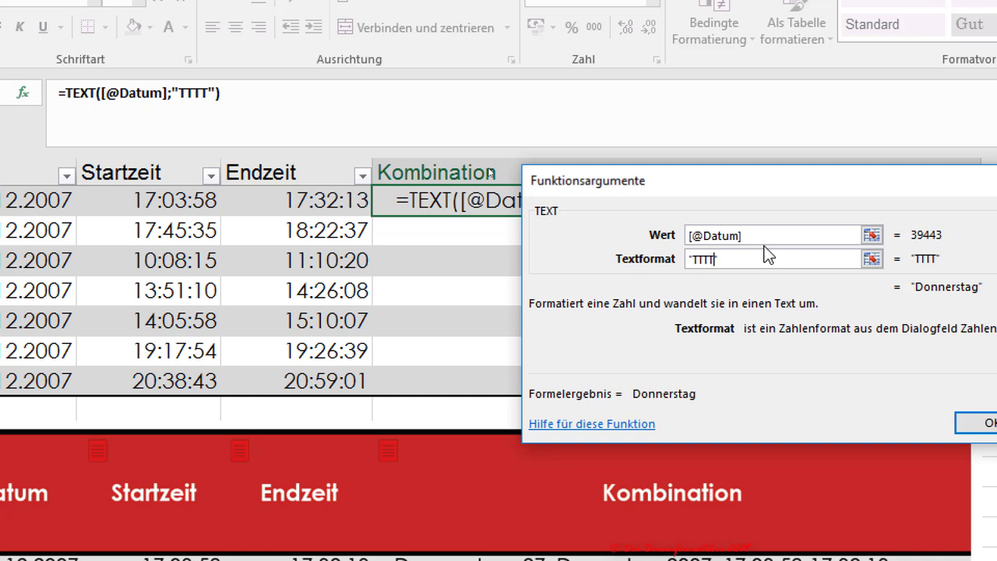
text(, )
text(T)
text(T)
key(BackSpace)
text(.)
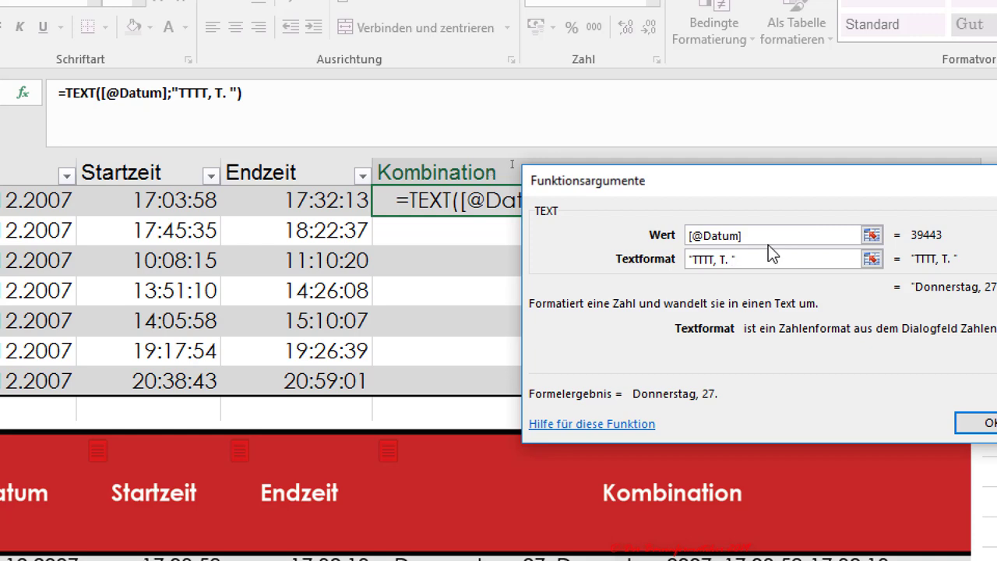
drag(737, 184, 325, 173)
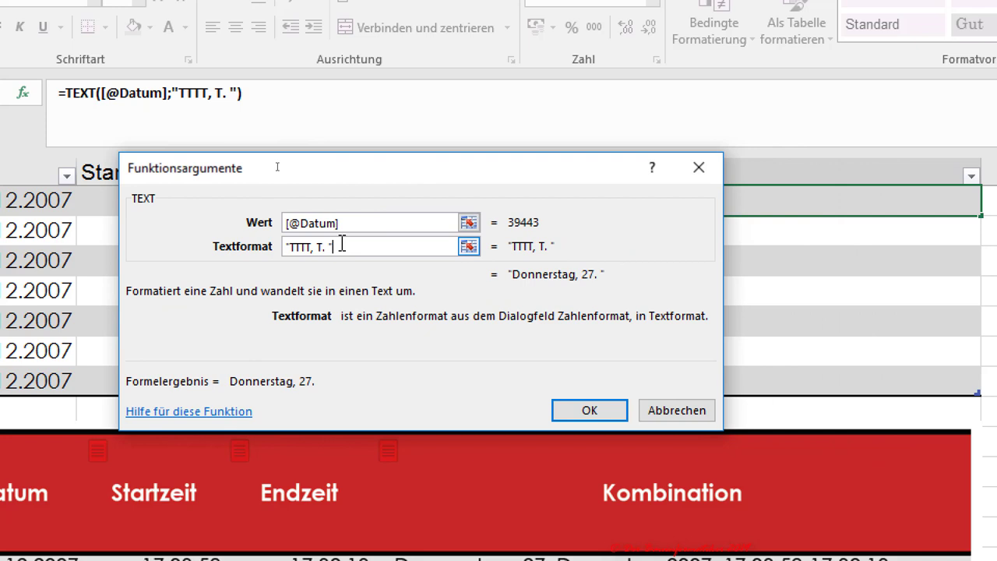
text(MM)
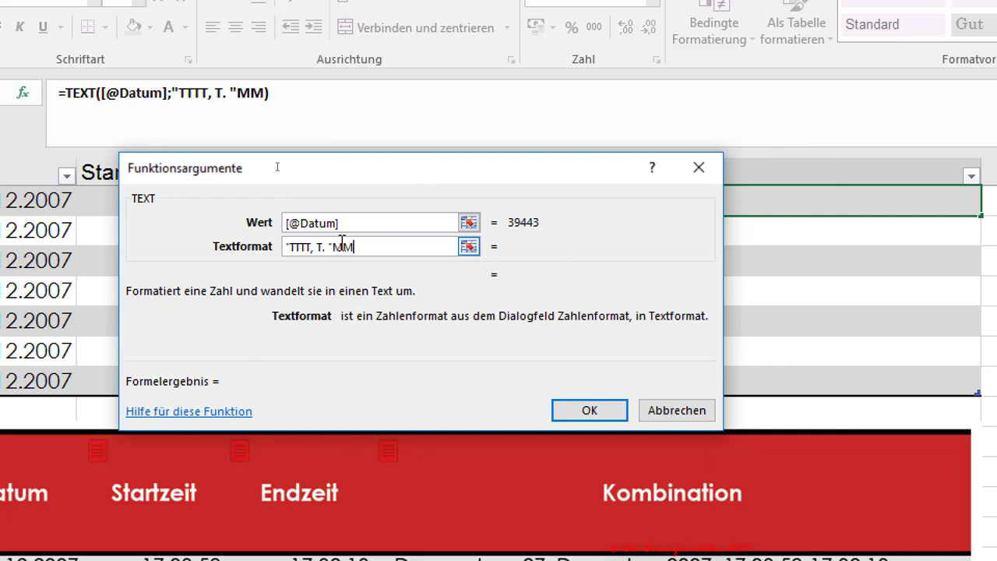
key(BackSpace)
key(BackSpace)
key(BackSpace)
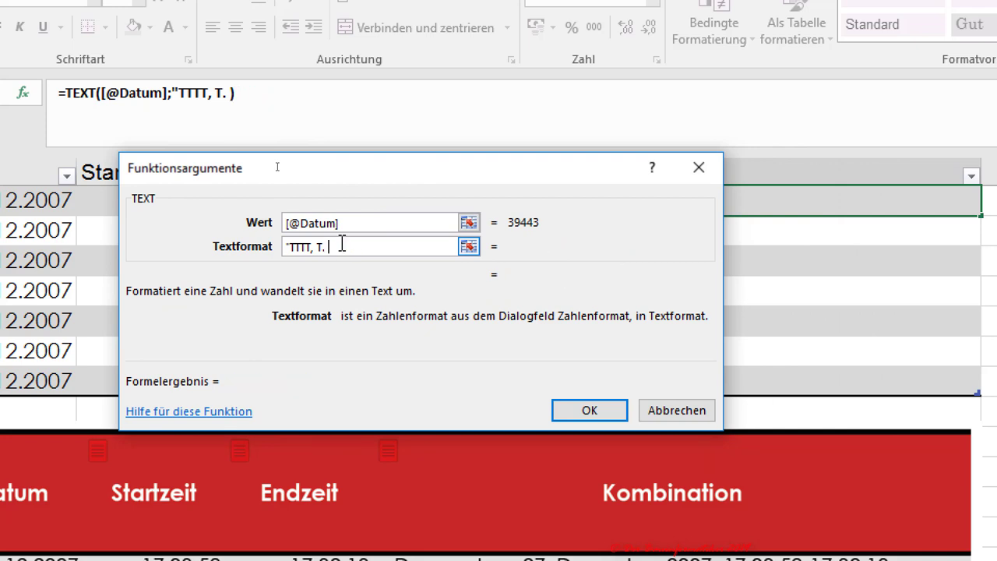
text(MM)
text(MM")
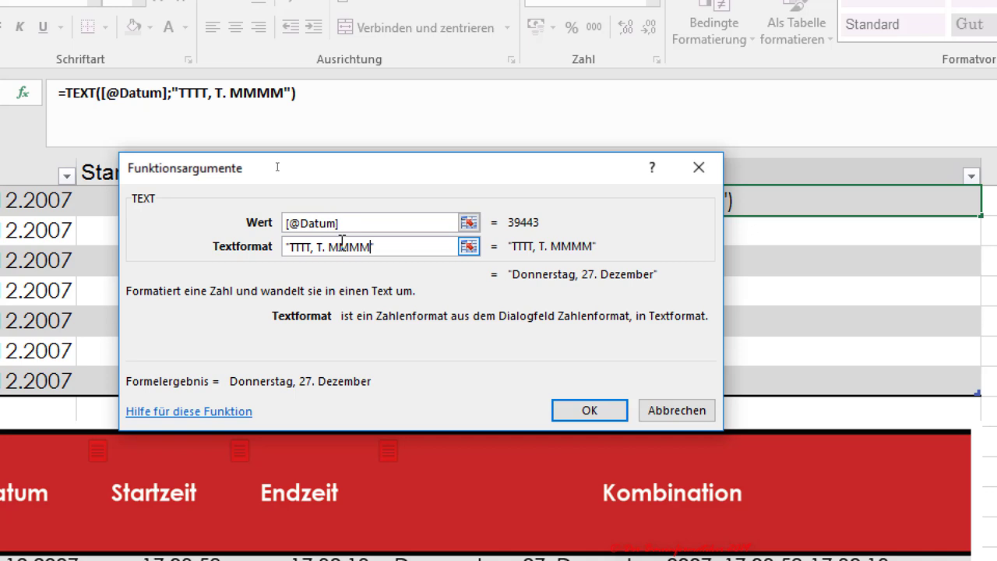
key(BackSpace)
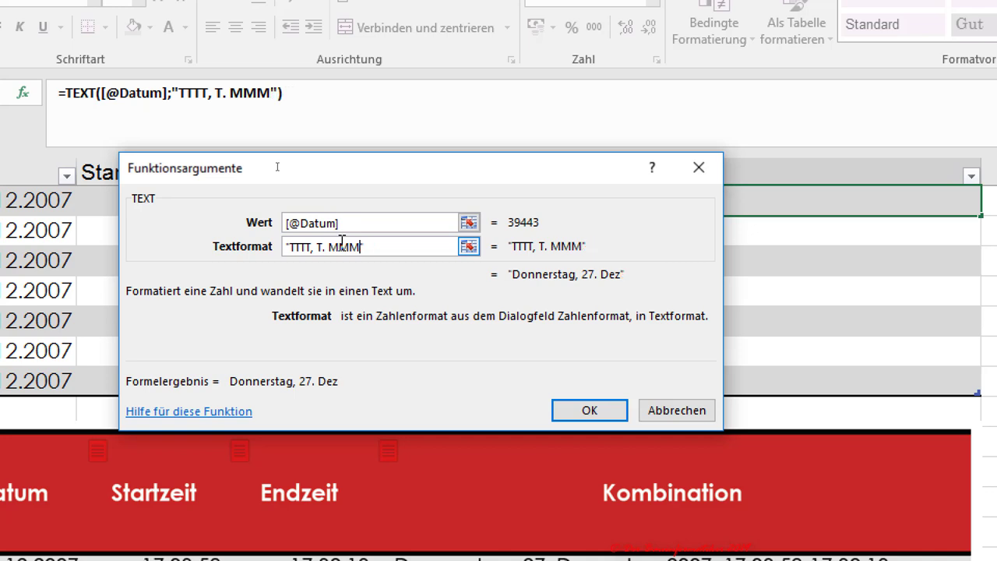
text(M)
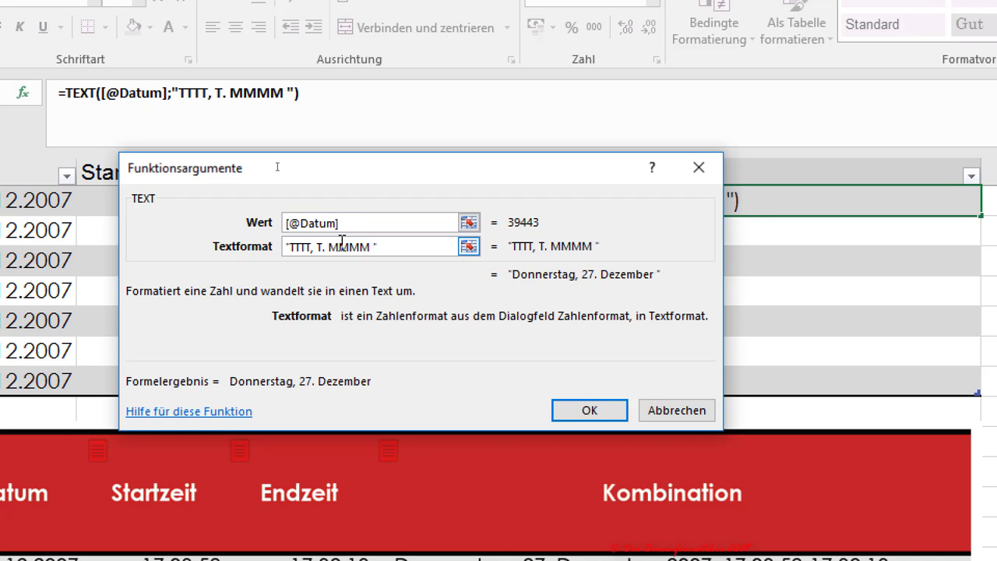
text( JJJ)
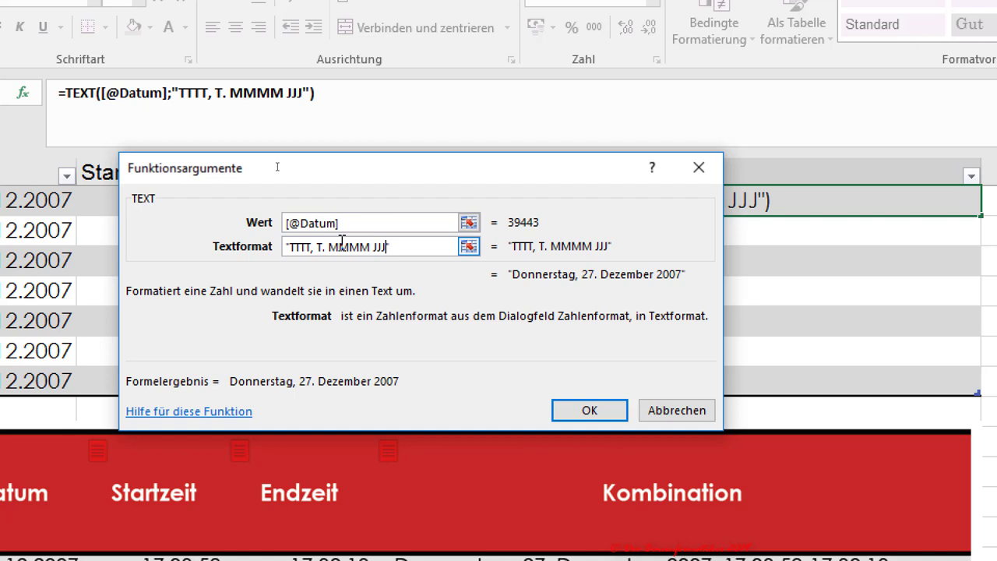
click(589, 411)
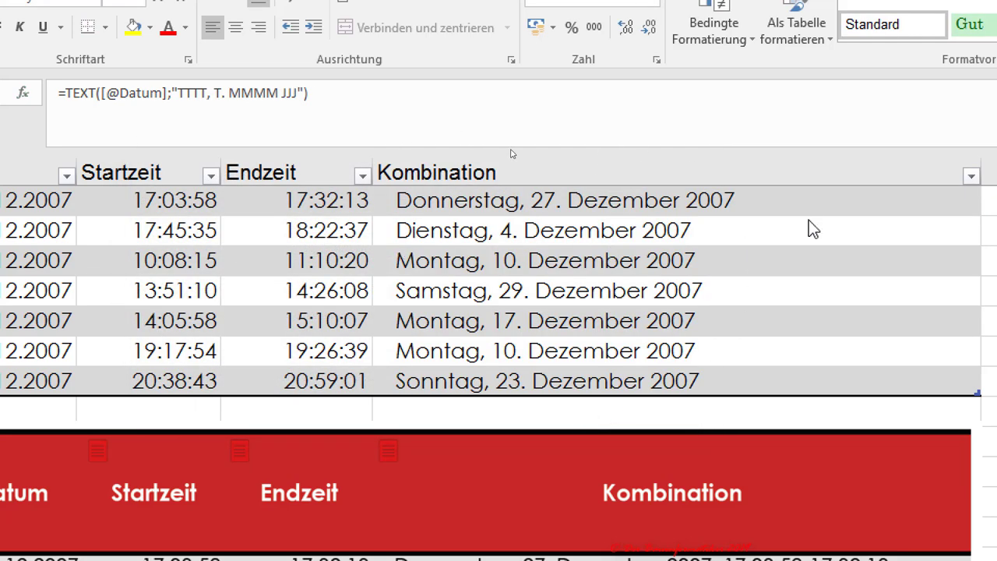
click(740, 204)
click(335, 93)
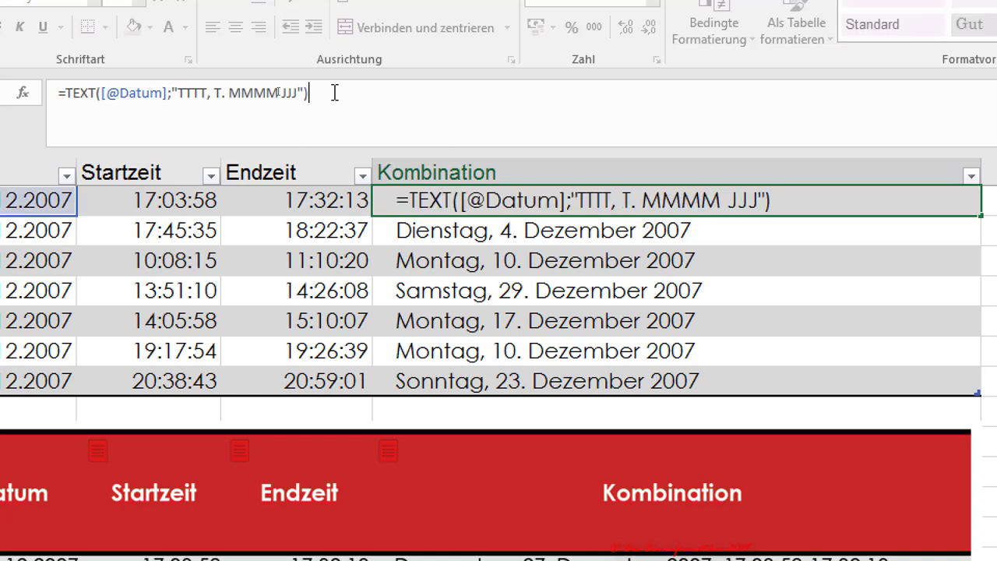
text( & )
text(Text)
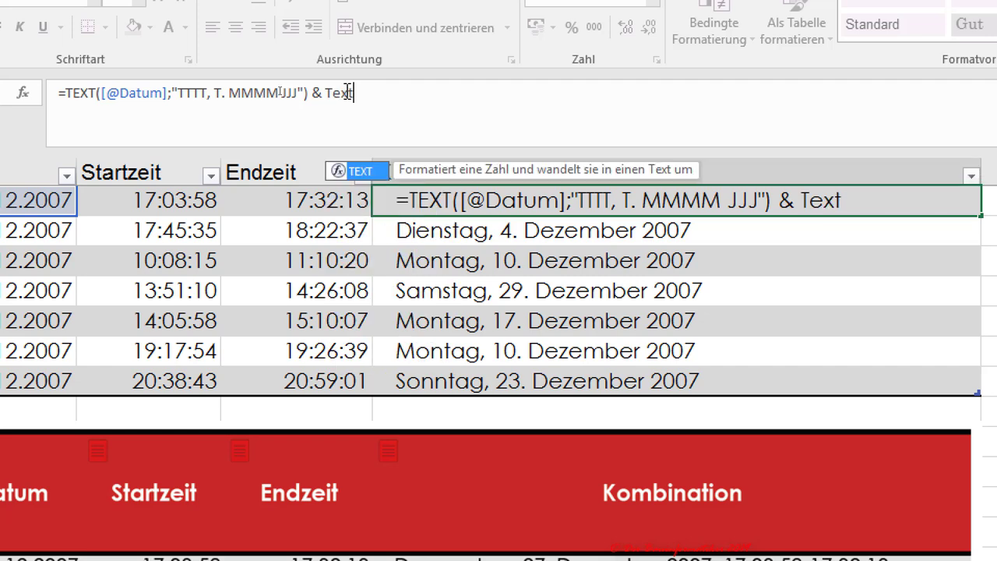
text(())
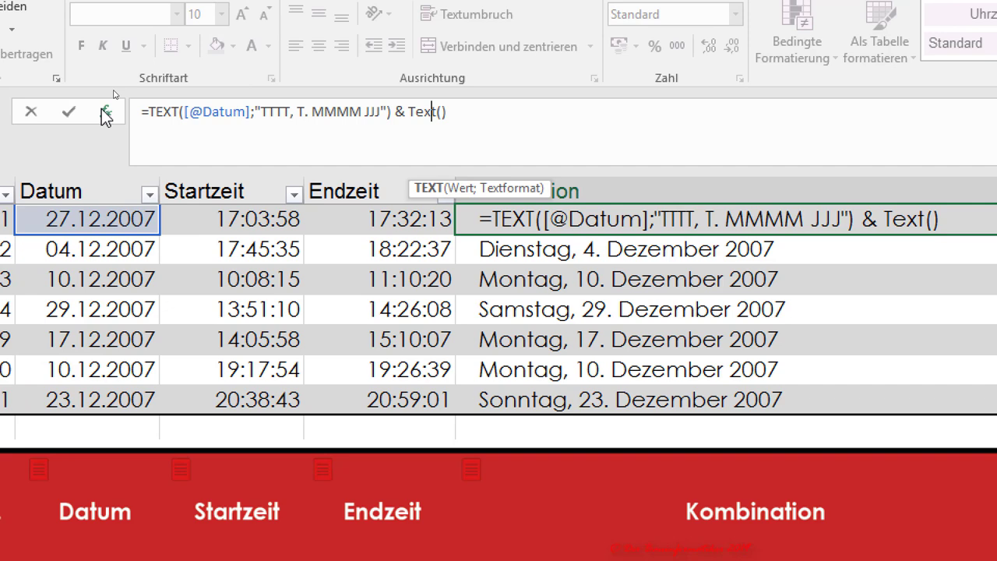
click(101, 113)
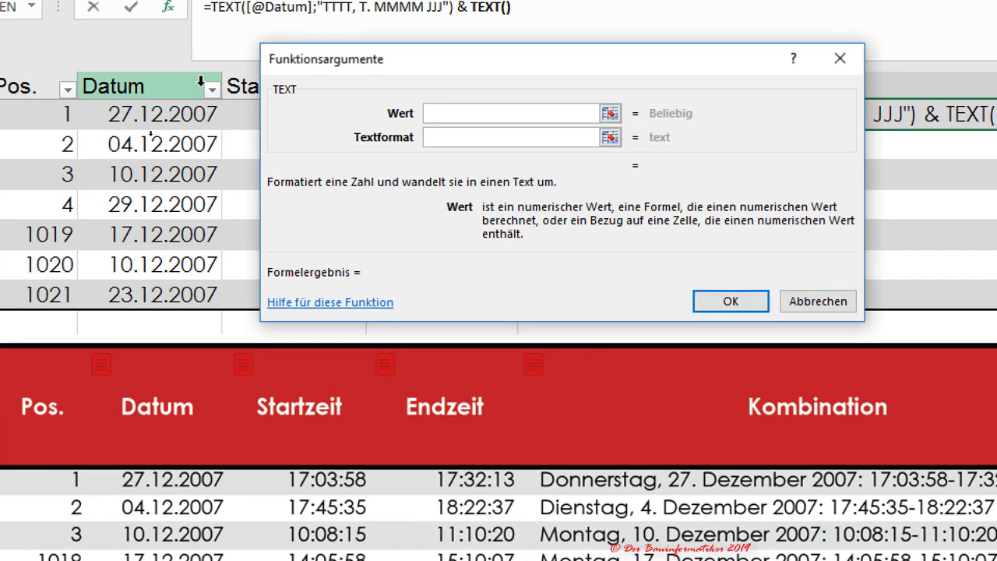
drag(354, 62, 313, 210)
click(265, 114)
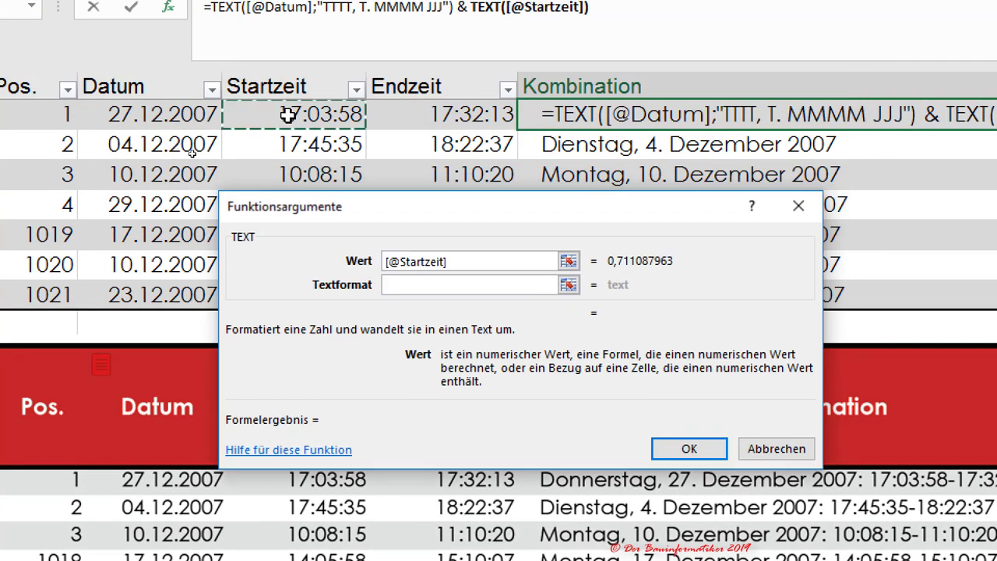
click(421, 283)
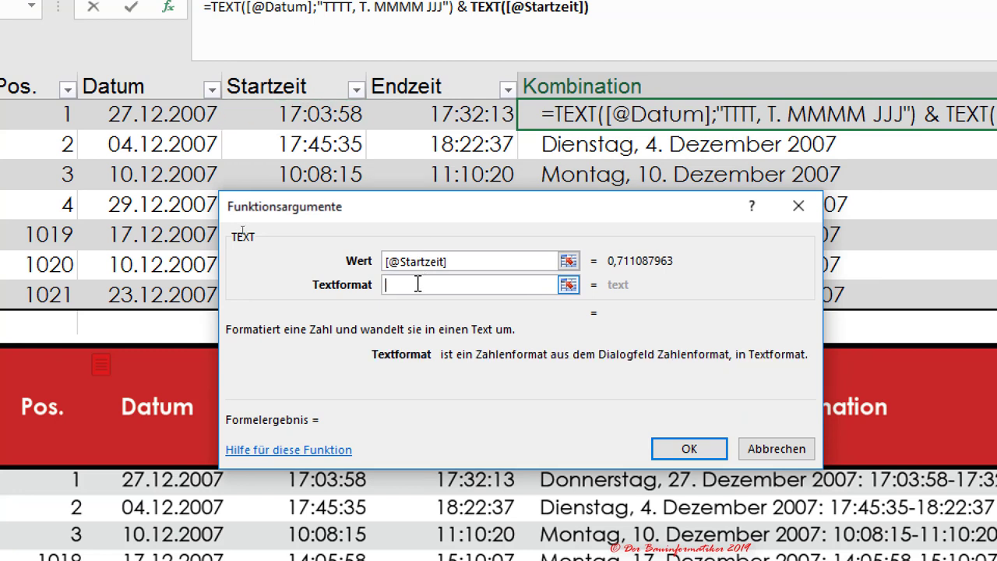
text("hh)
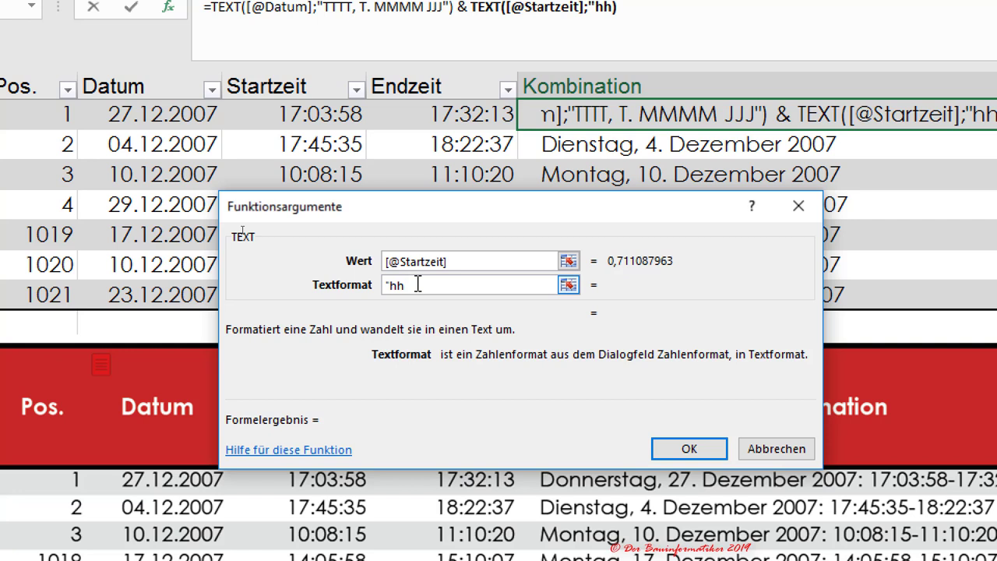
text(:mm)
text(:ss)
text(")
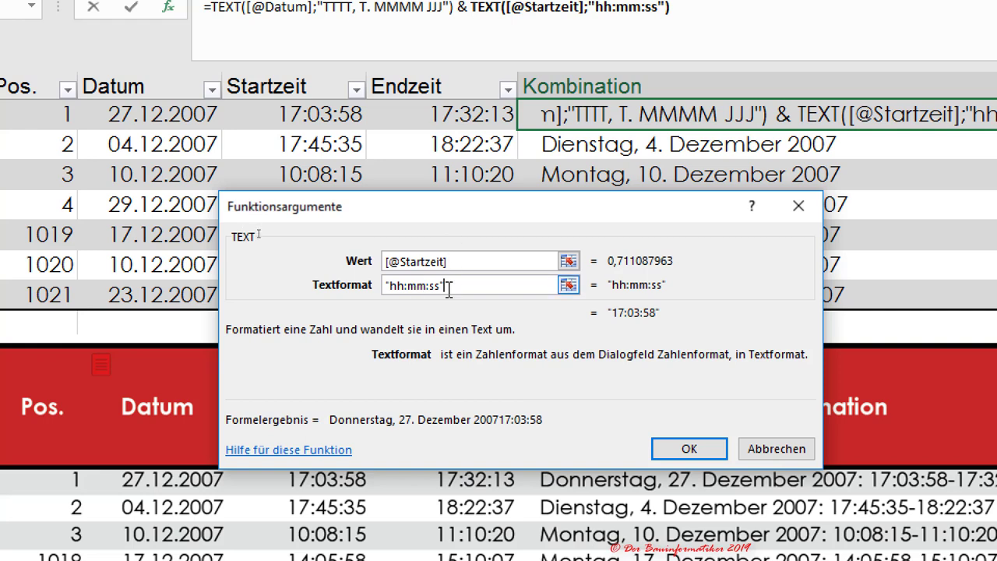
click(674, 448)
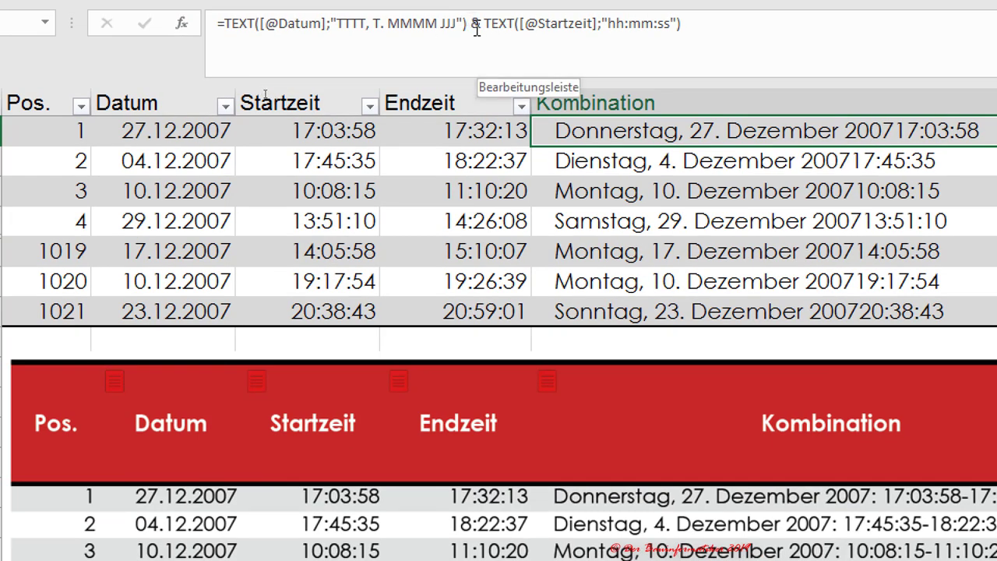
Insert ": " & between the date and start time, giving 'Donnerstag, 27. Dezember 2007: 17:03:58'
click(479, 24)
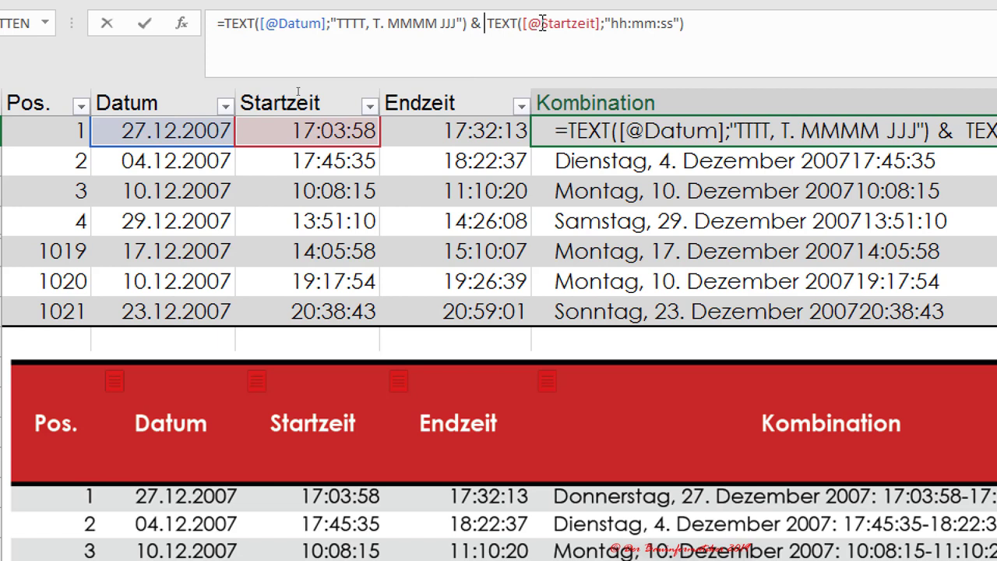
text(")
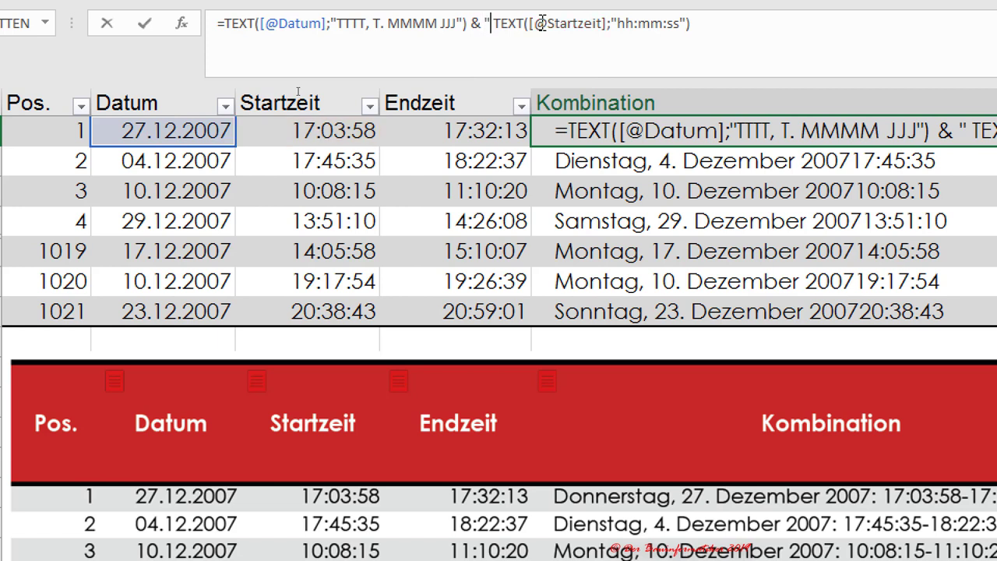
text(: )
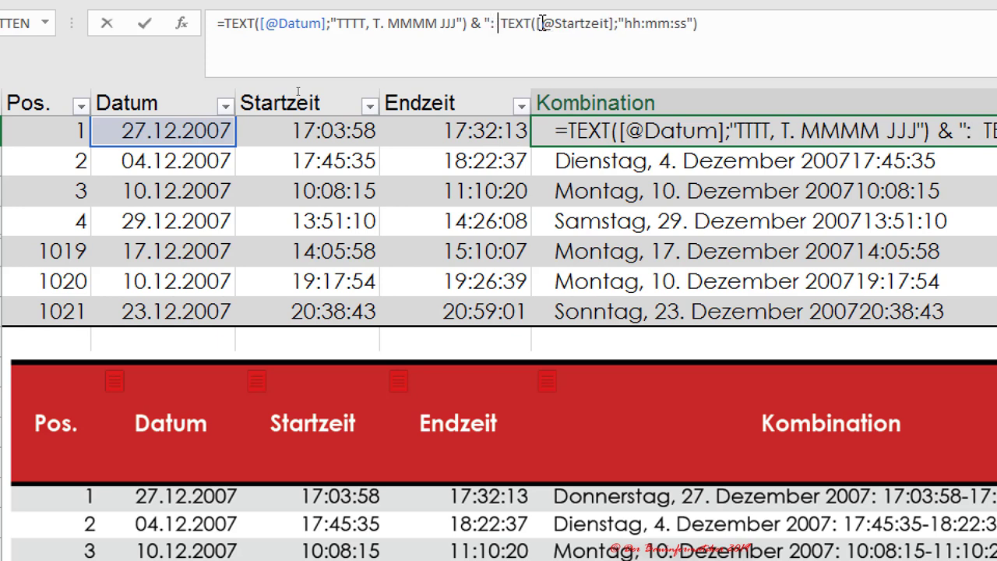
text(" )
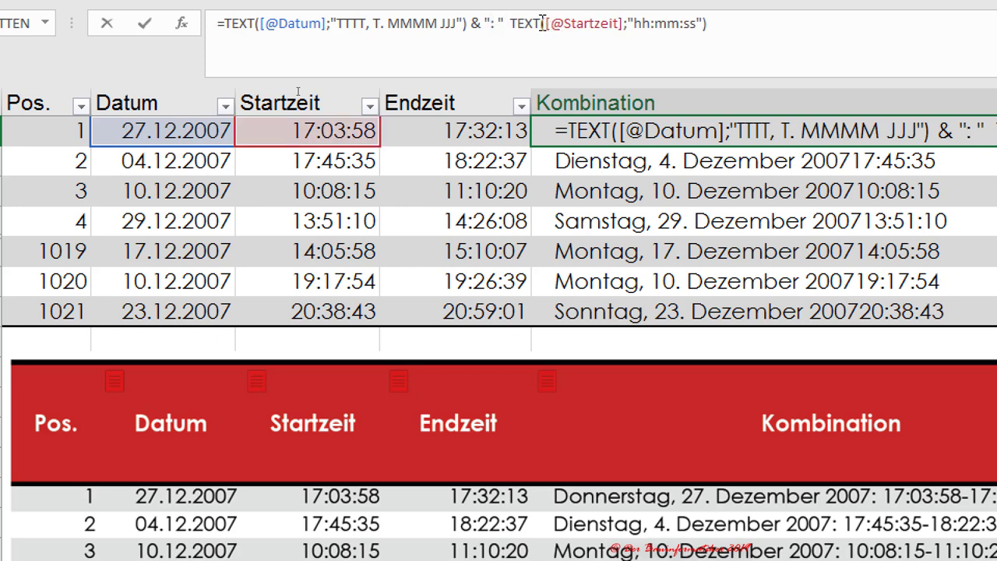
text(&)
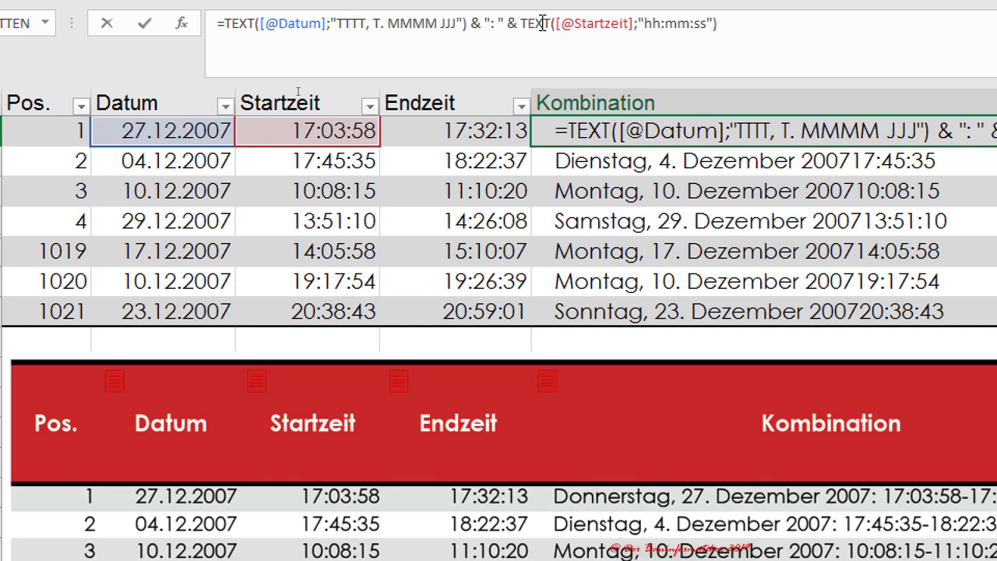
key(Return)
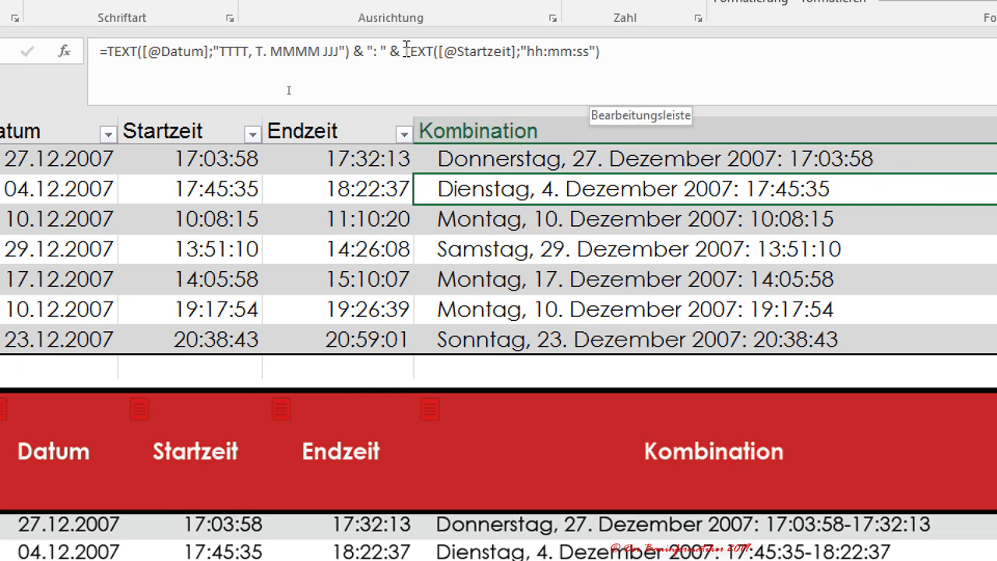
drag(404, 50, 626, 51)
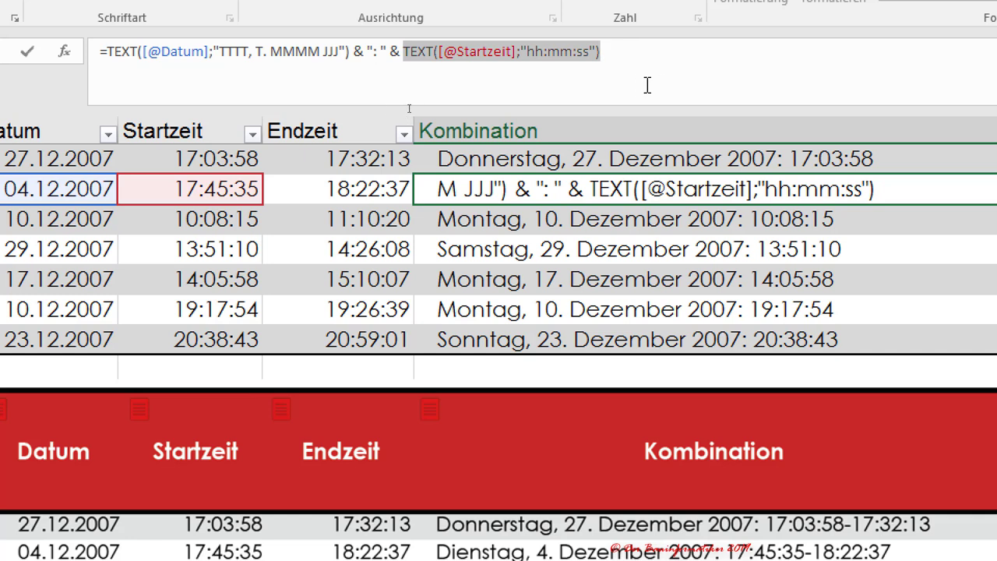
click(638, 53)
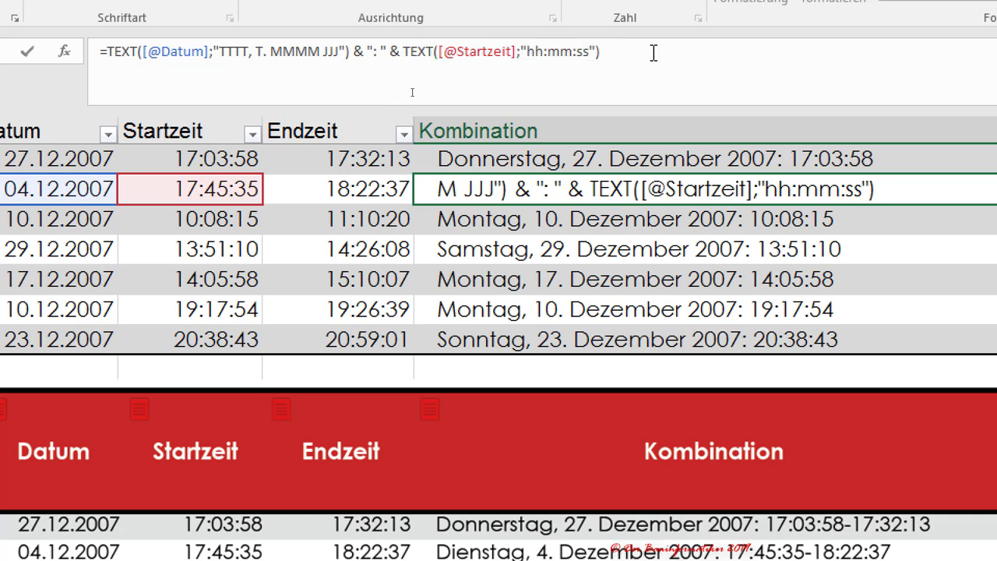
text( &)
text( "-)
key(ctrl+v)
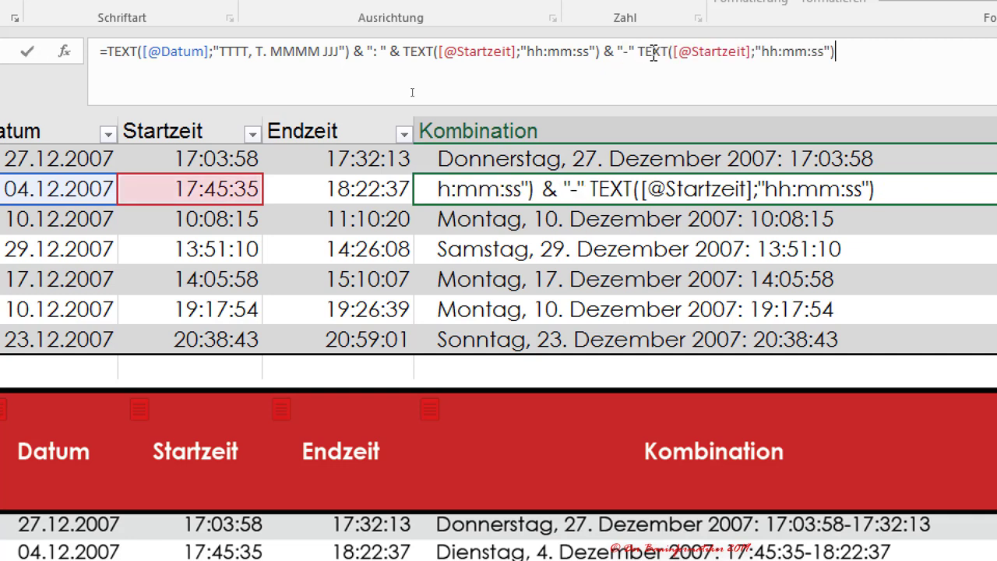
click(647, 53)
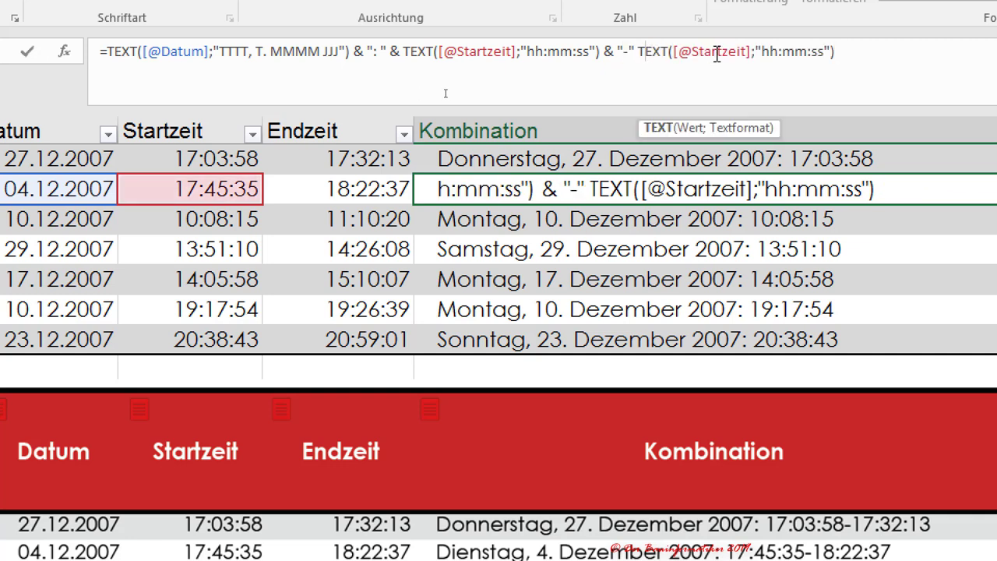
drag(692, 51, 722, 53)
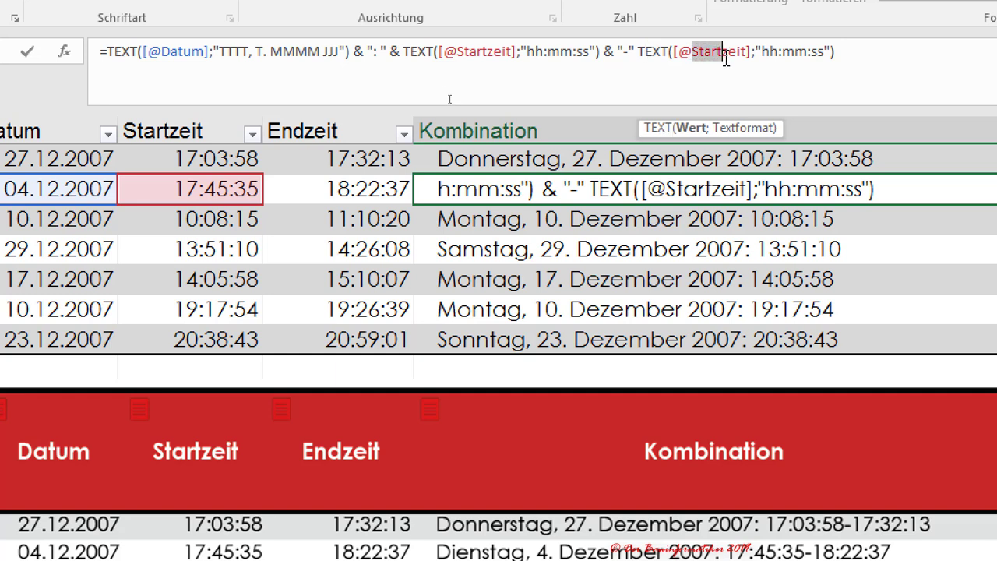
text(End)
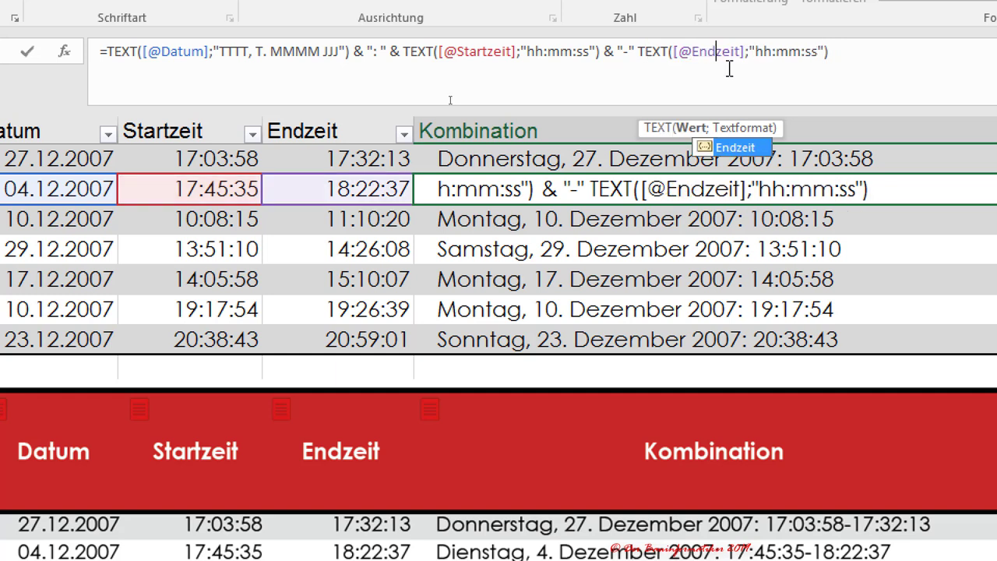
key(Return)
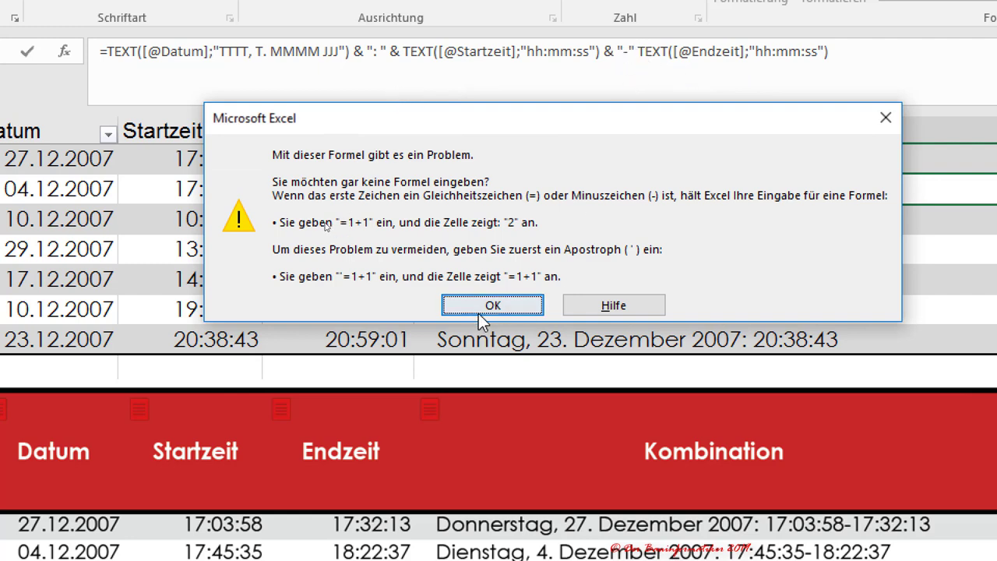
Dismiss the formula error, insert the missing & after the hyphen, and confirm the formula
click(515, 304)
click(636, 51)
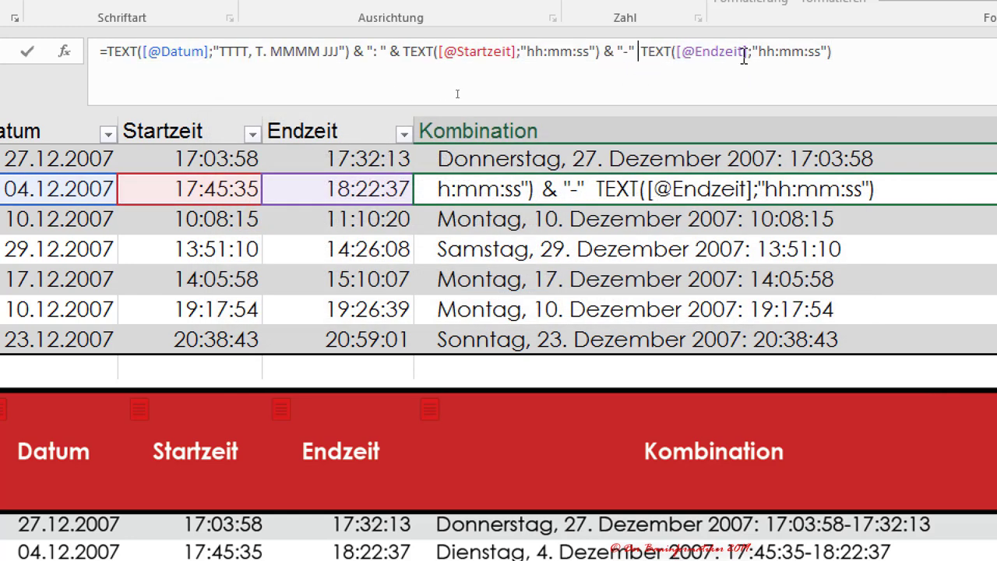
text(&)
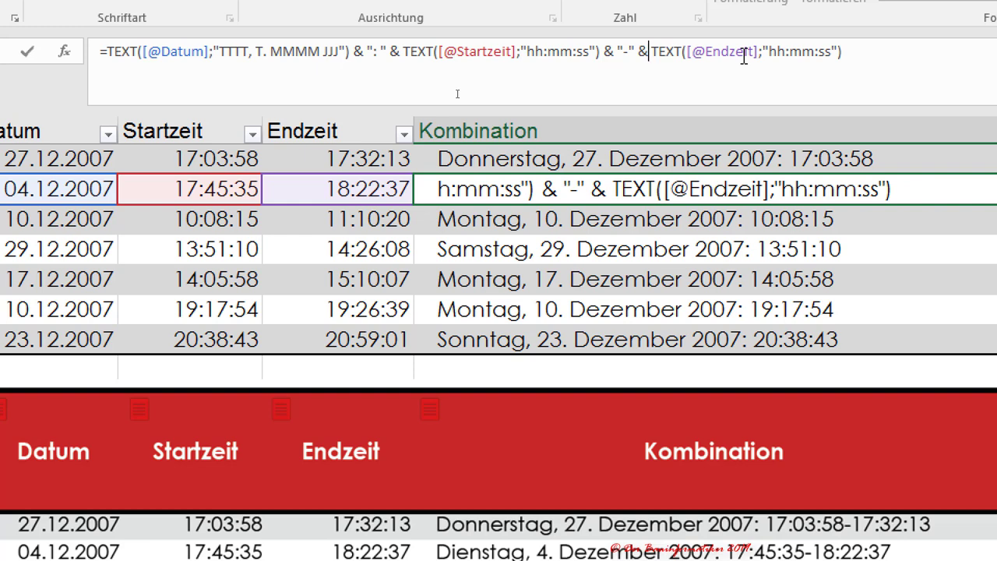
key(Return)
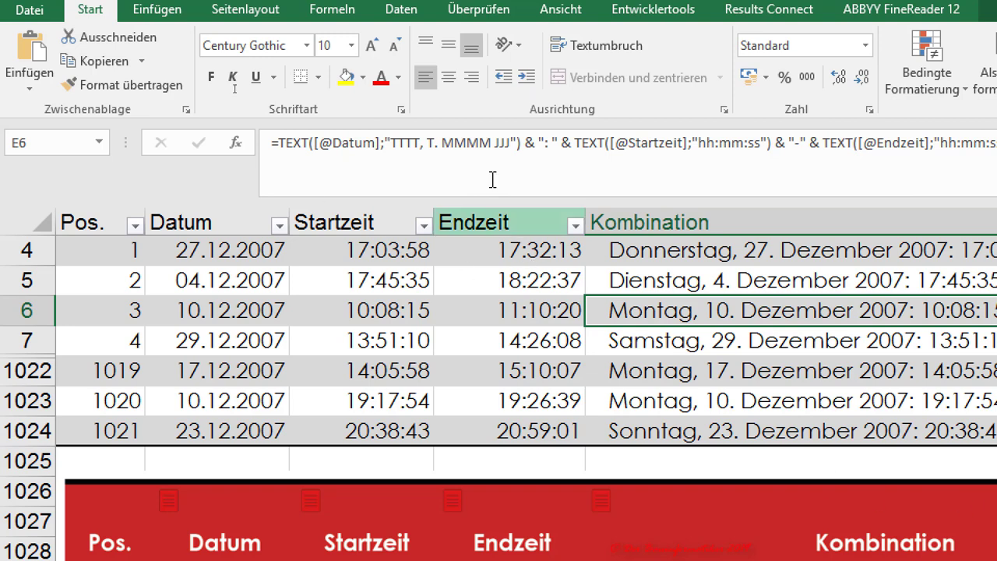
click(494, 146)
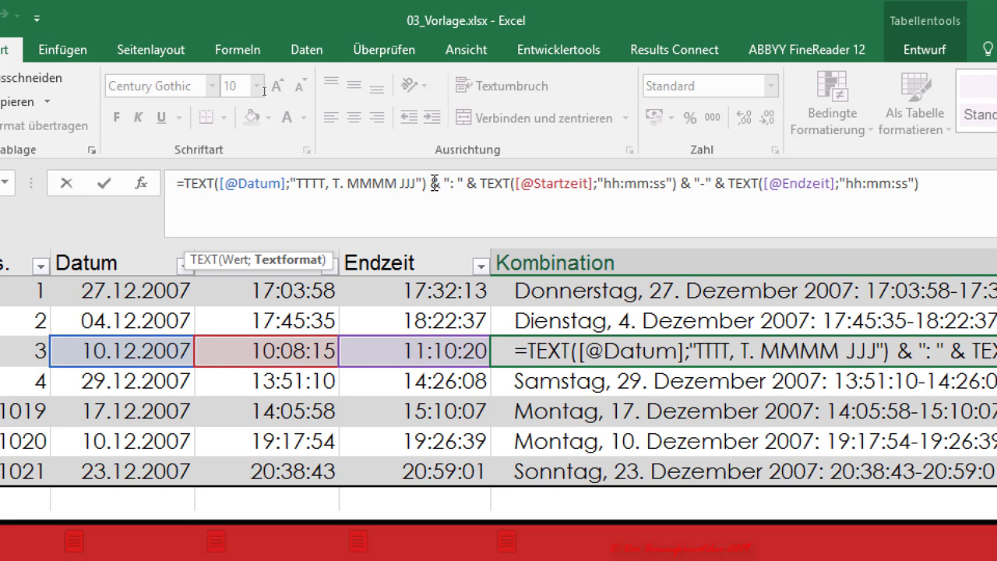
double_click(435, 183)
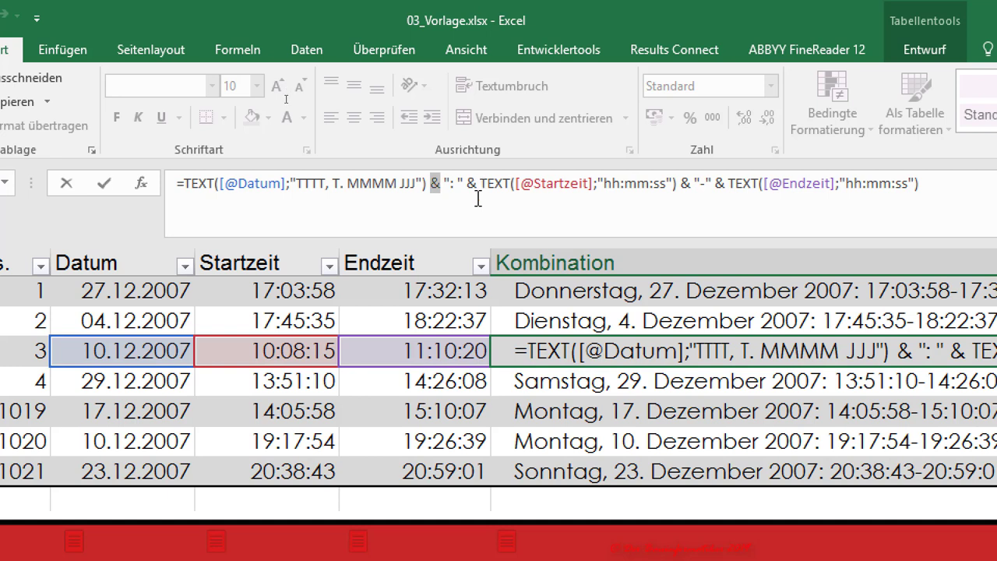
click(628, 293)
key(Escape)
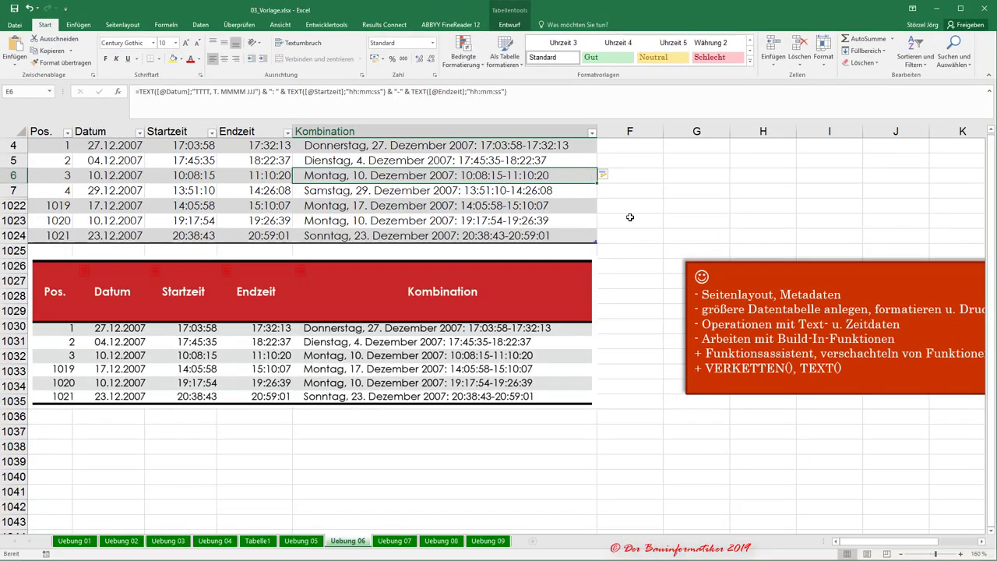
click(630, 221)
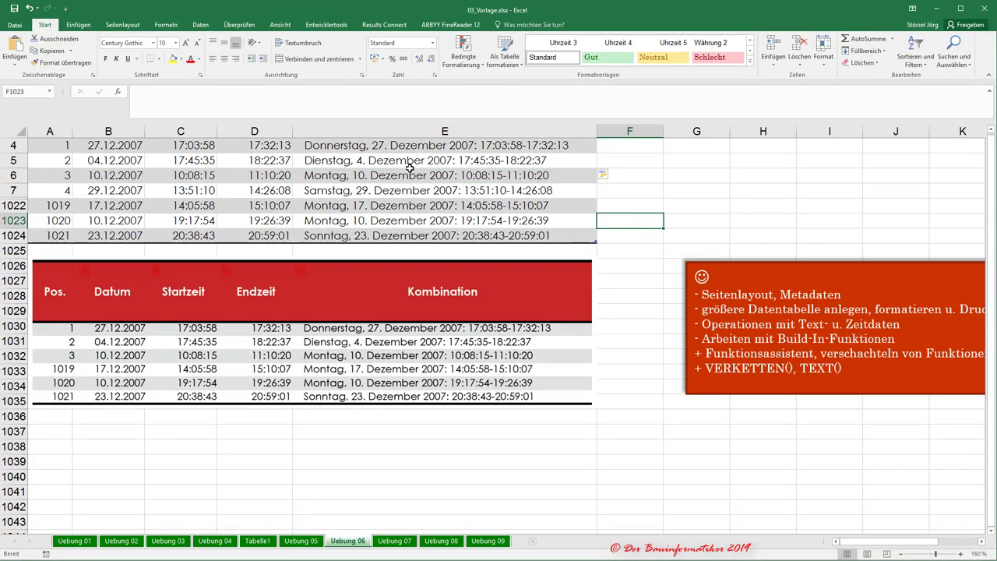
scroll(410, 168, up, 1)
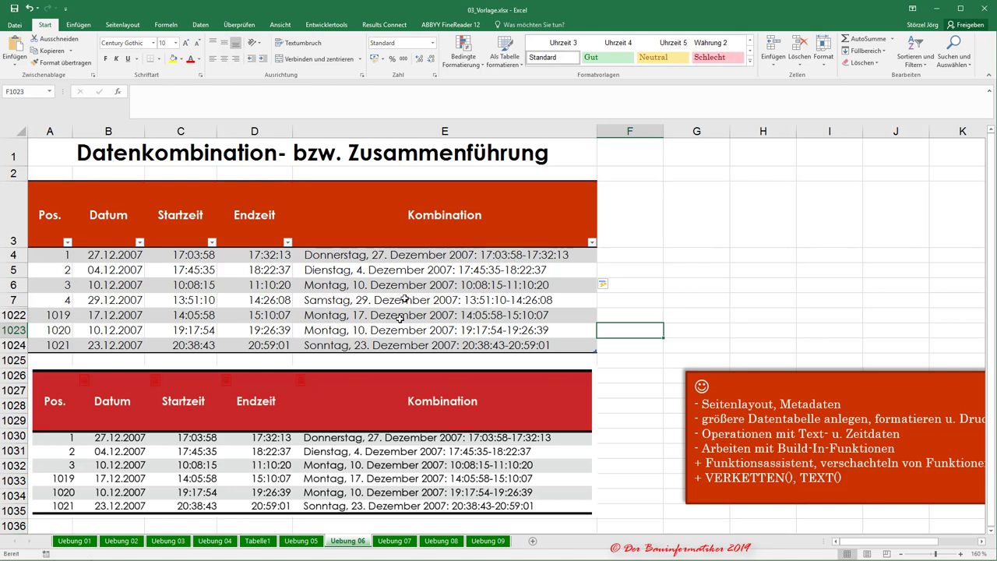
click(384, 254)
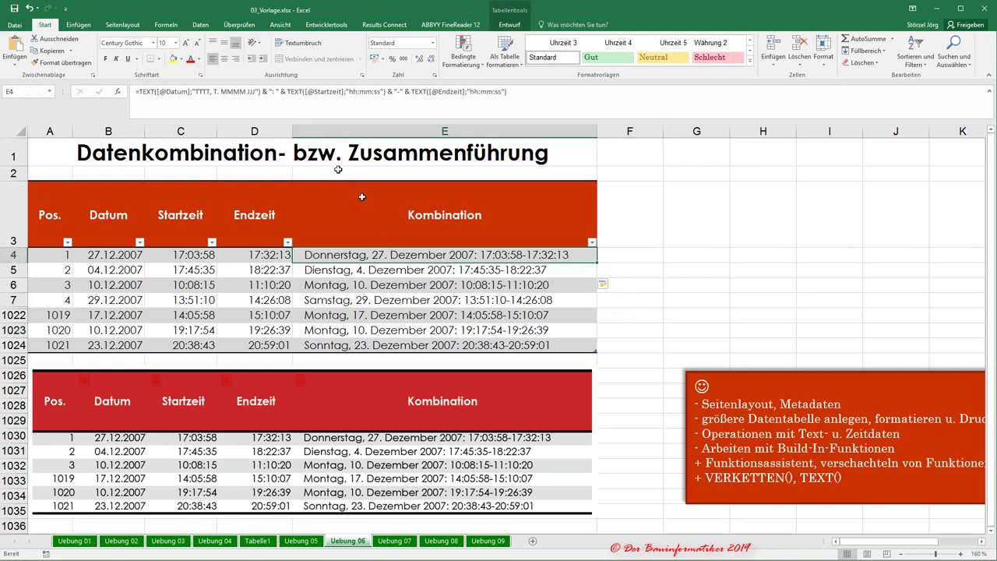